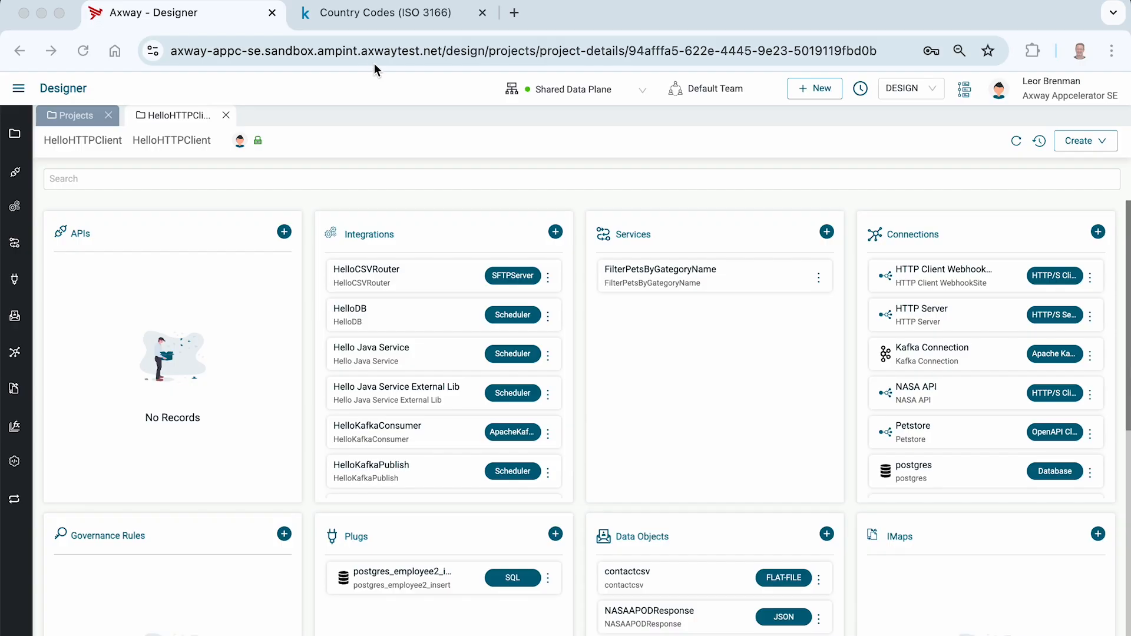
Switch to the Kaggle Country Codes (ISO 3166) dataset page and examine the columns and sample rows of countries_iso3166b.csv.
{"action": "left_click", "coordinate": [354, 21]}
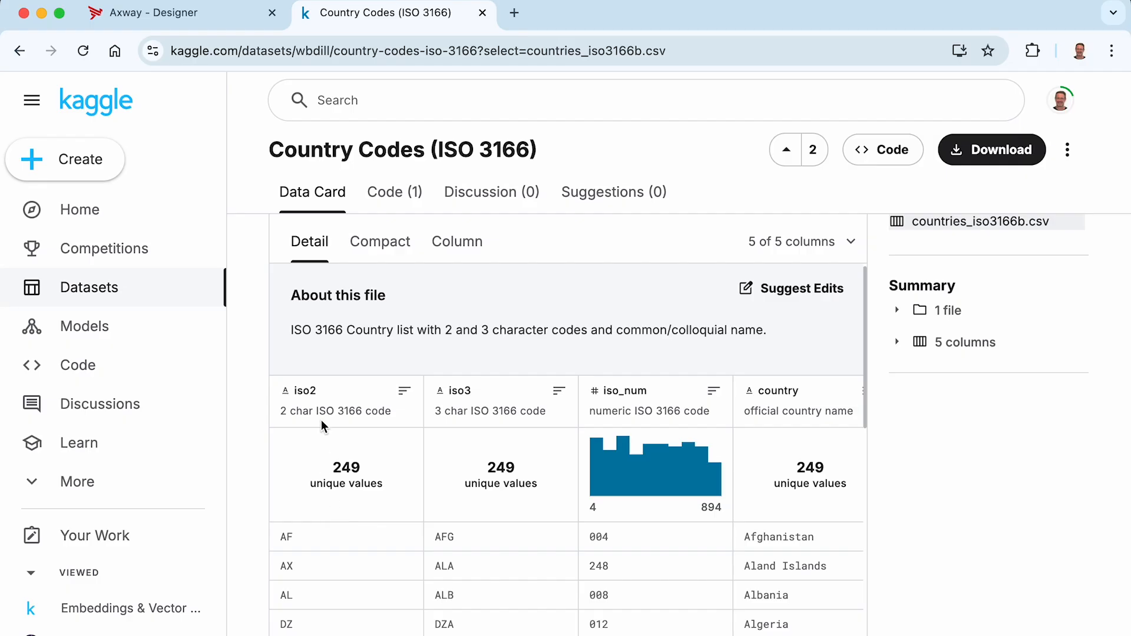
{"action": "scroll", "coordinate": [340, 517], "scroll_direction": "down", "scroll_amount": 3}
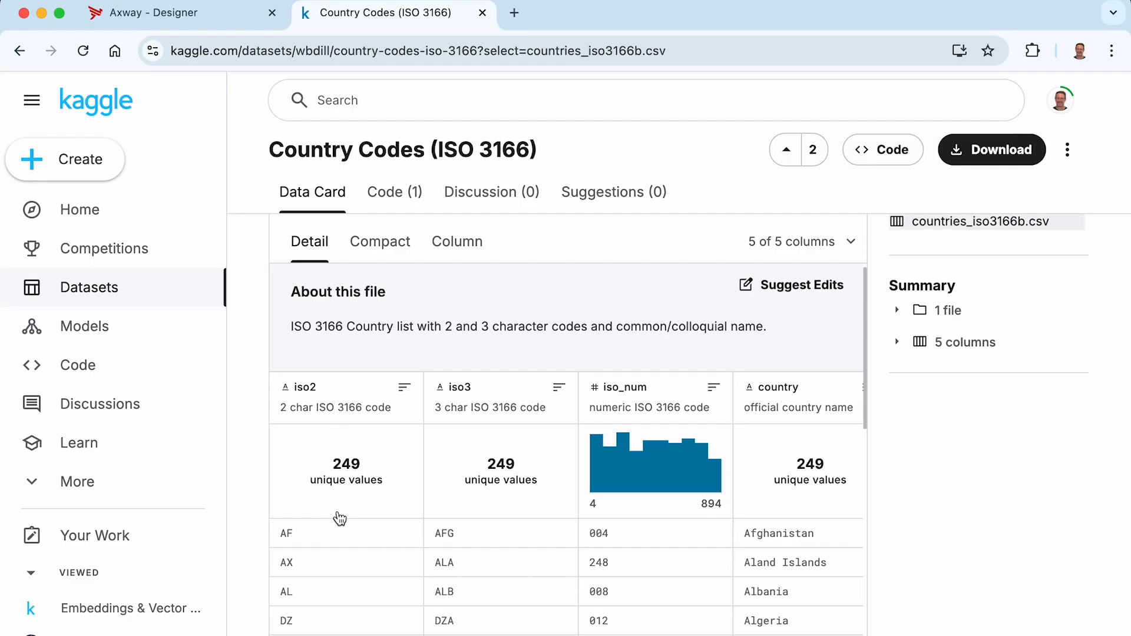
{"action": "scroll", "coordinate": [716, 507], "scroll_direction": "up", "scroll_amount": 3}
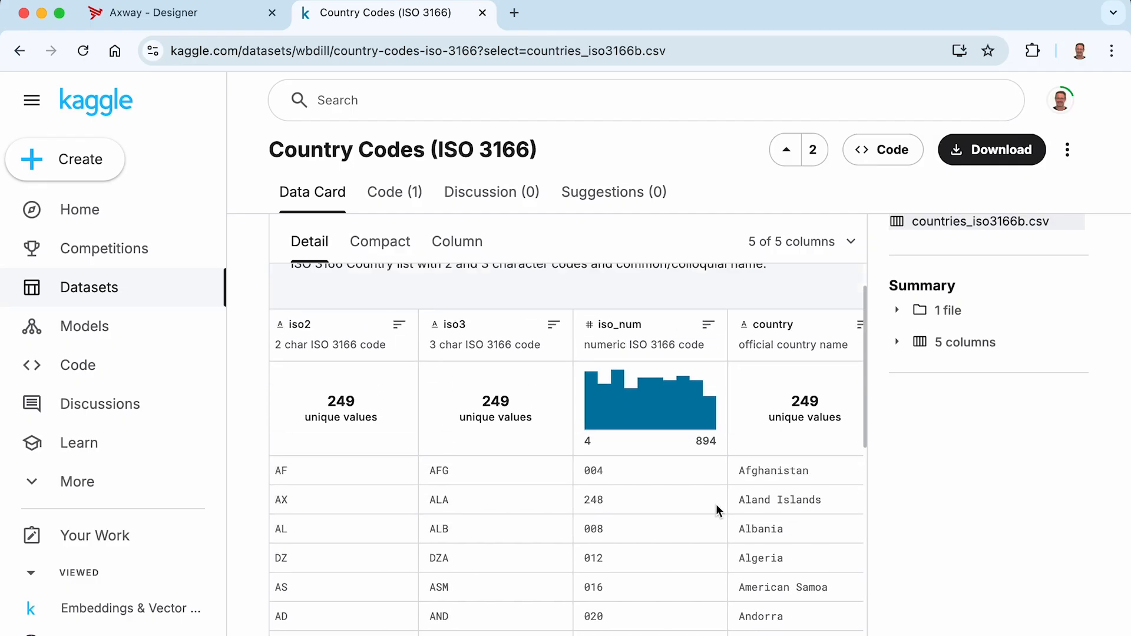
{"action": "scroll", "coordinate": [743, 570], "scroll_direction": "right", "scroll_amount": 3}
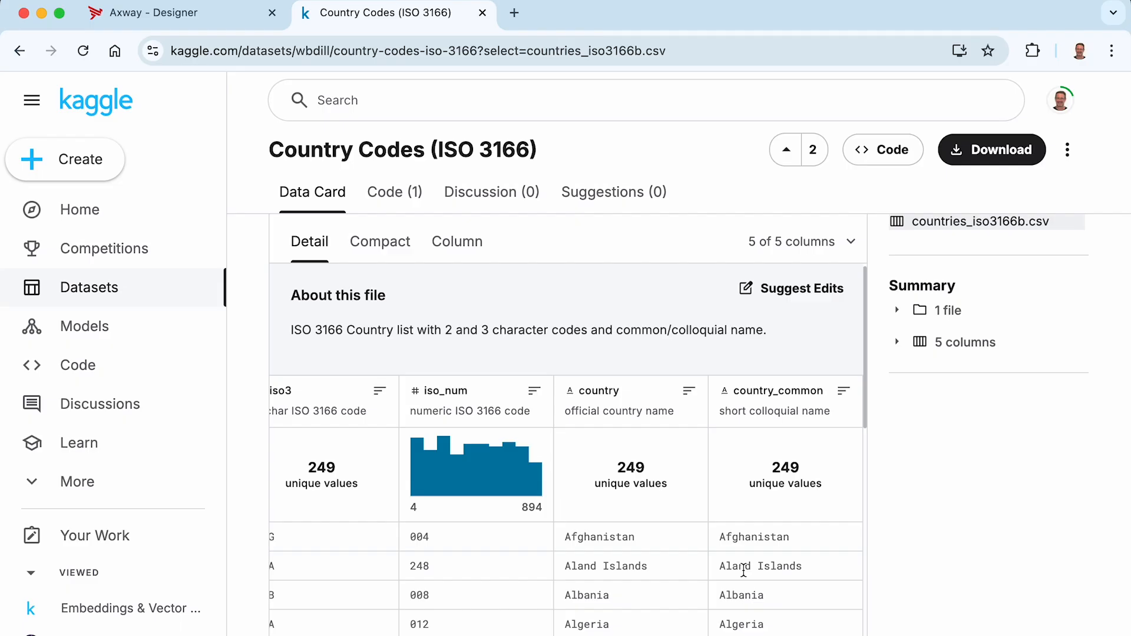
{"action": "scroll", "coordinate": [743, 571], "scroll_direction": "left", "scroll_amount": 3}
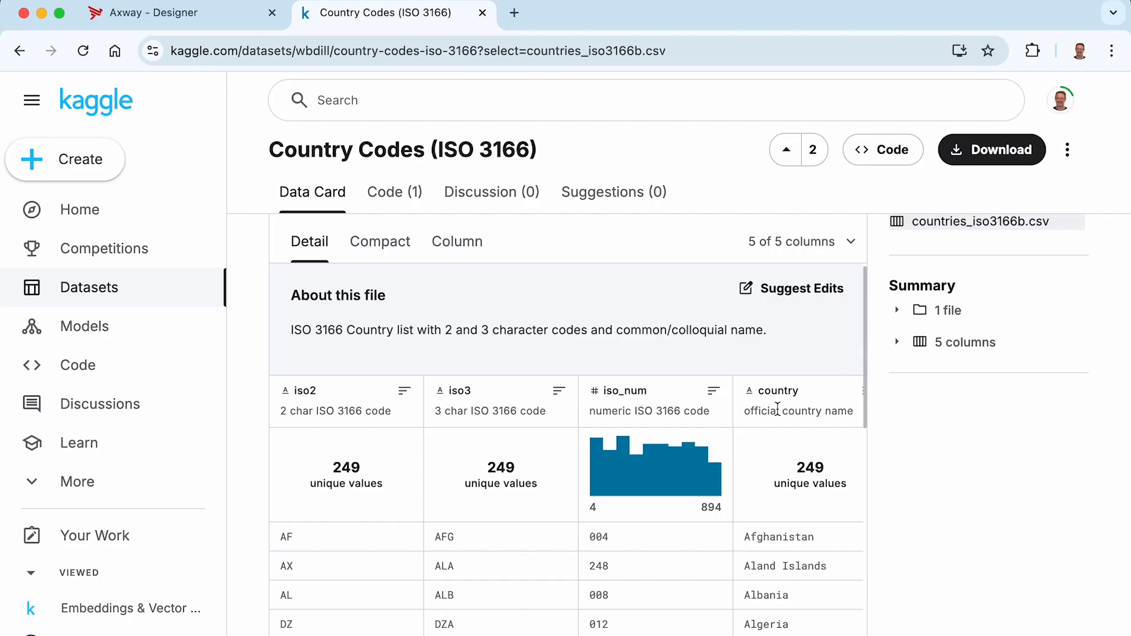
{"action": "scroll", "coordinate": [724, 561], "scroll_direction": "right", "scroll_amount": 5}
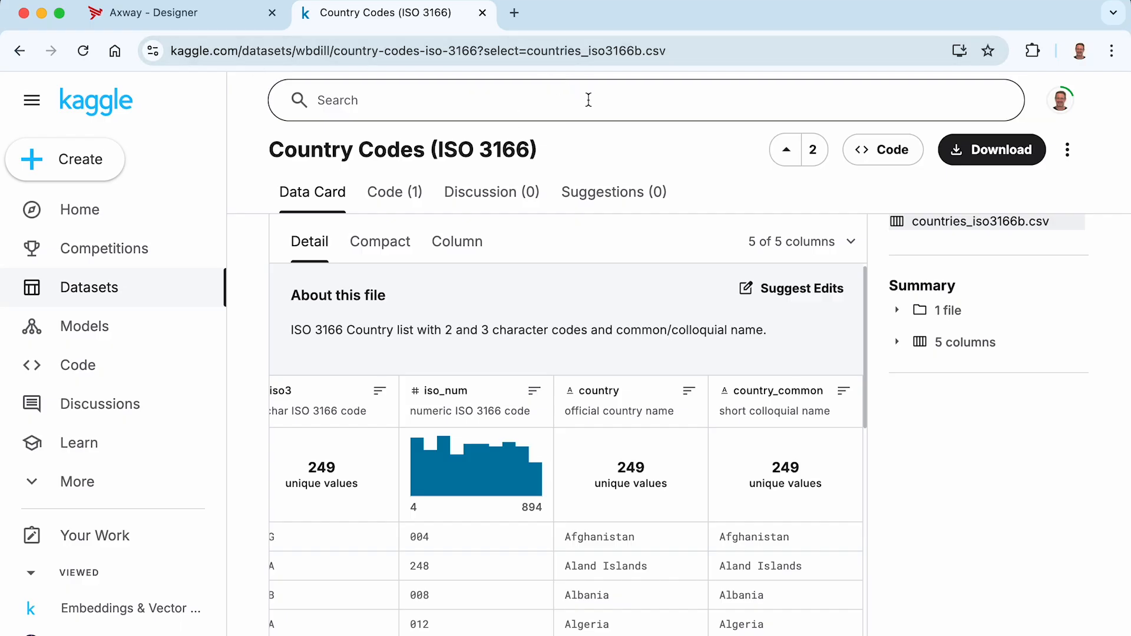
{"action": "scroll", "coordinate": [1065, 389], "scroll_direction": "up", "scroll_amount": 2}
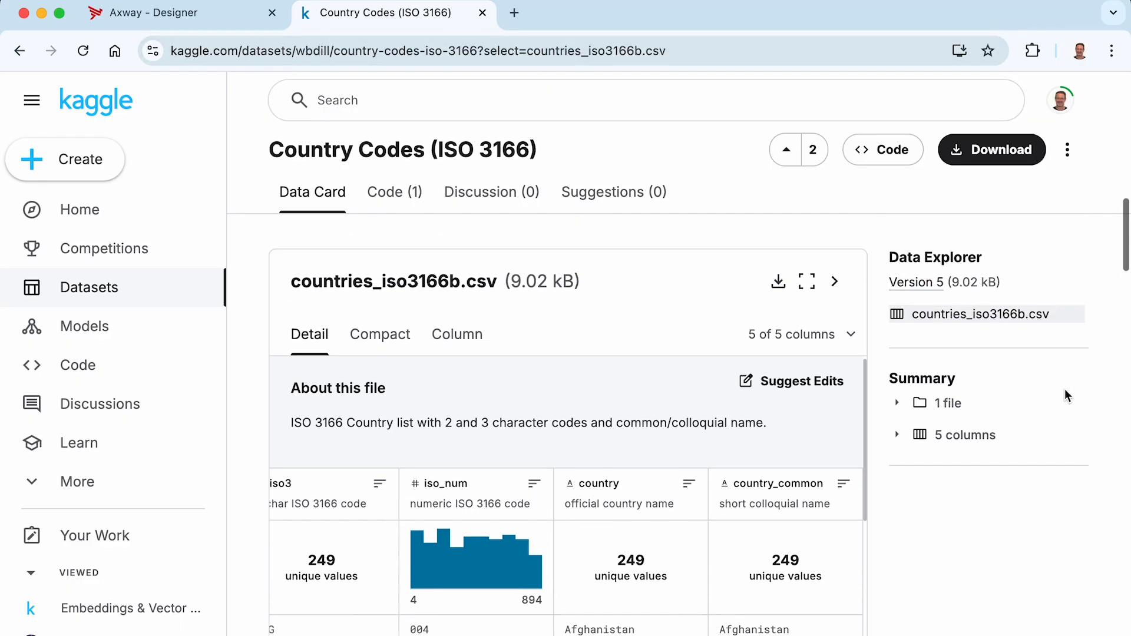
{"action": "scroll", "coordinate": [1065, 389], "scroll_direction": "up", "scroll_amount": 5}
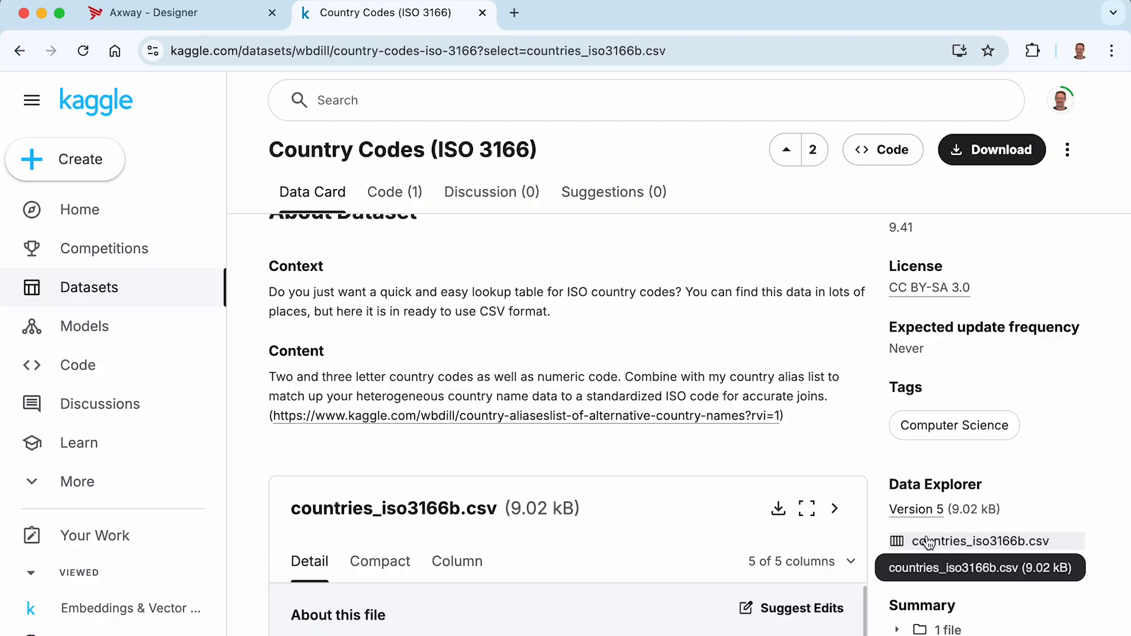
Download the country codes dataset as a zip and open the Downloads folder in Finder.
{"action": "left_click", "coordinate": [990, 152]}
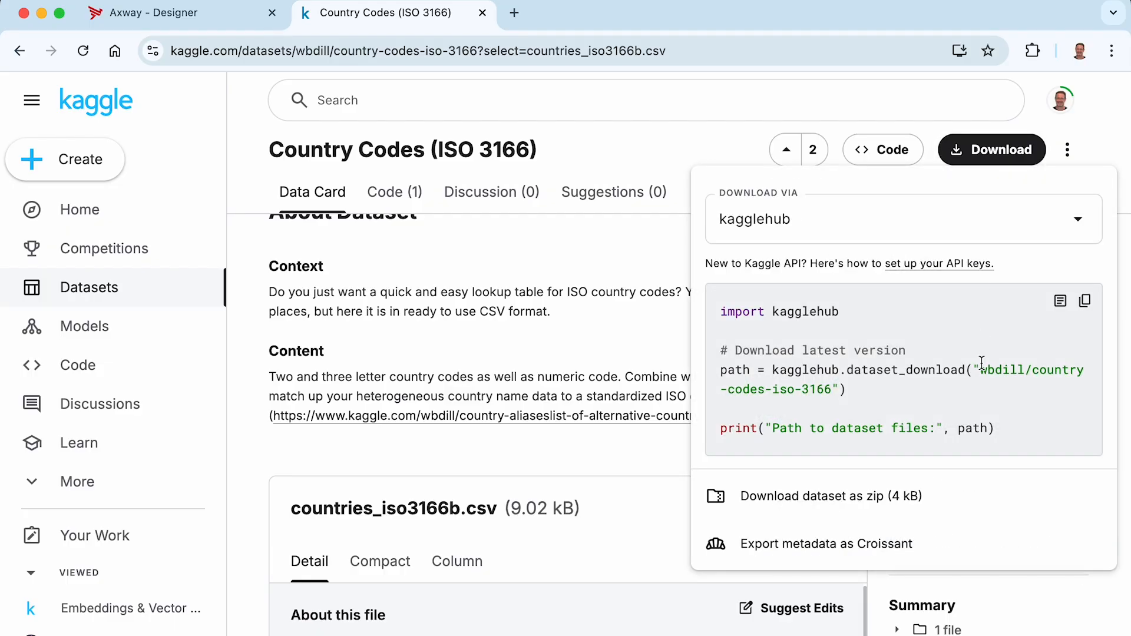
{"action": "left_click", "coordinate": [817, 509]}
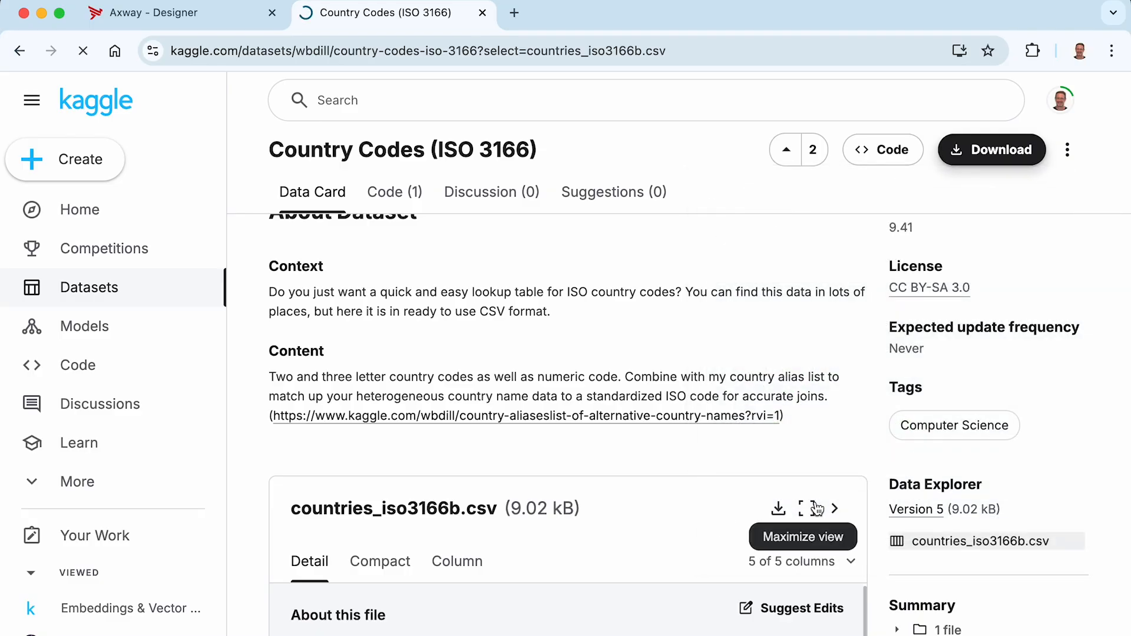
{"action": "mouse_move", "coordinate": [1004, 616]}
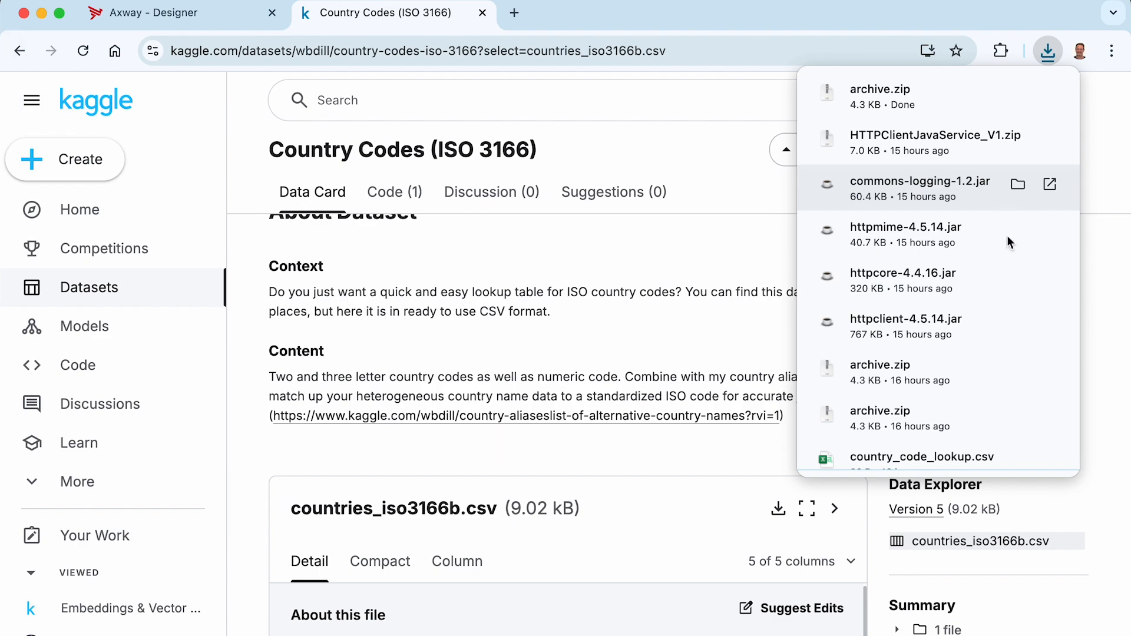
{"action": "left_click", "coordinate": [1011, 618]}
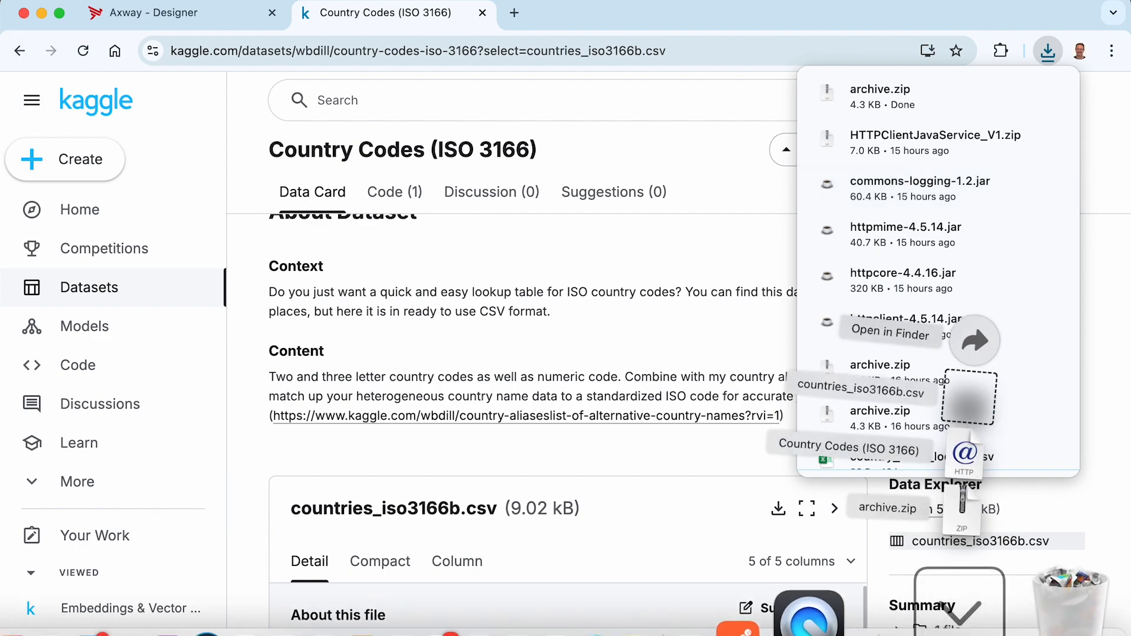
{"action": "left_click", "coordinate": [1016, 336]}
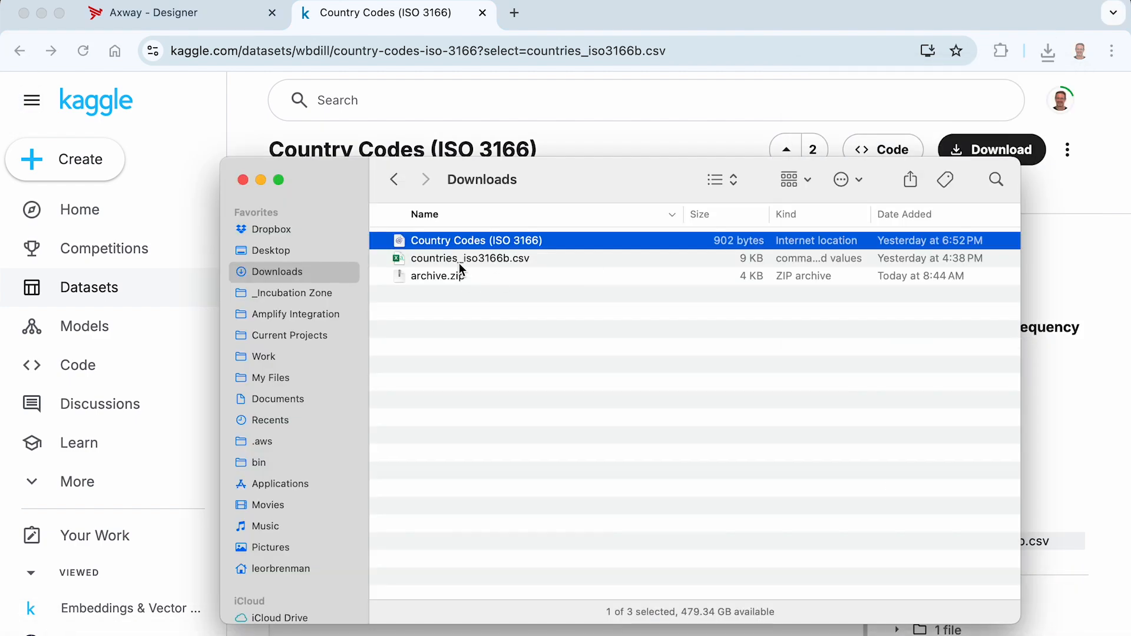
Extract archive.zip in the Downloads folder and preview the contents of countries_iso3166b.csv.
{"action": "double_click", "coordinate": [438, 277]}
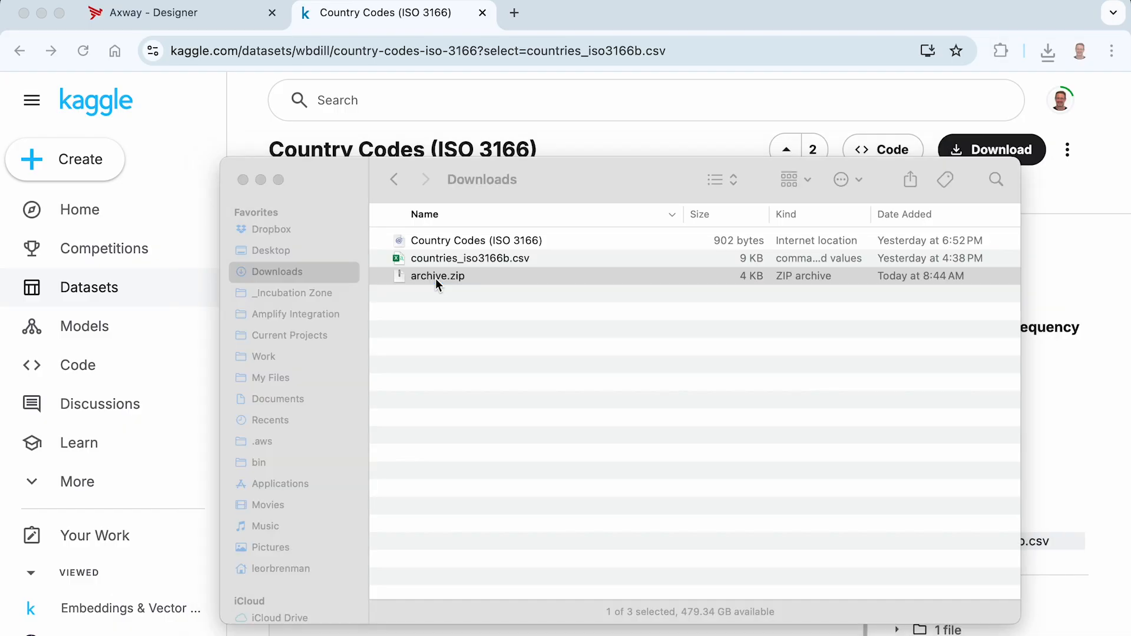
{"action": "left_click", "coordinate": [475, 258]}
{"action": "key", "text": "space"}
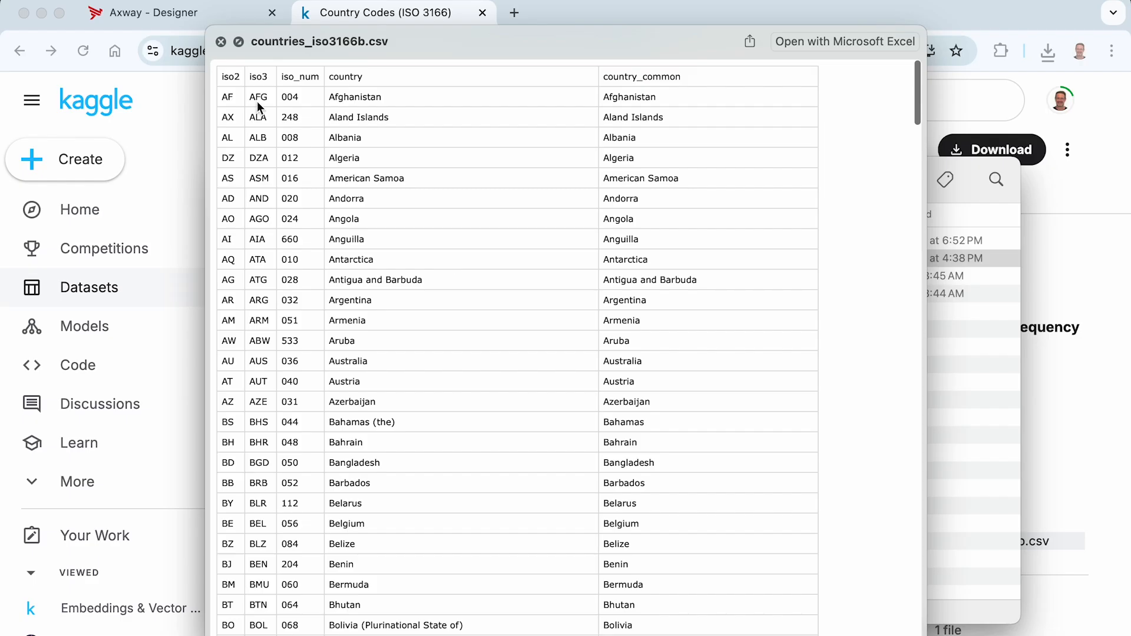
Switch back to Axway Designer and start a new cross reference in the HelloHTTPClient project, naming it CountryCode.
{"action": "left_click", "coordinate": [162, 15]}
{"action": "scroll", "coordinate": [375, 336], "scroll_direction": "down", "scroll_amount": 4}
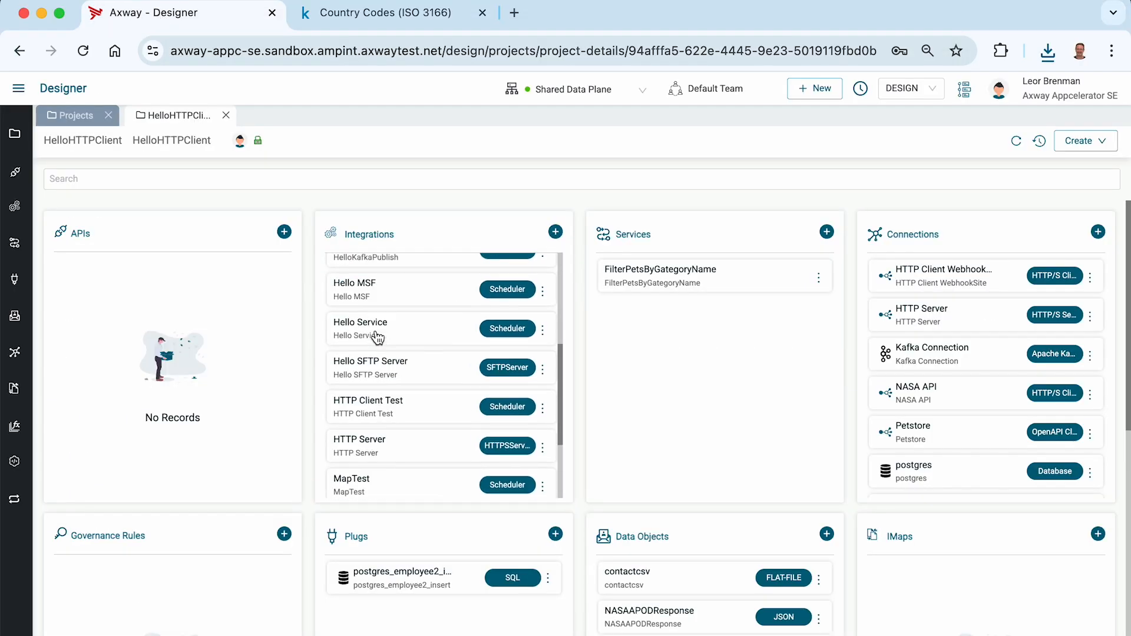
{"action": "scroll", "coordinate": [307, 327], "scroll_direction": "down", "scroll_amount": 5}
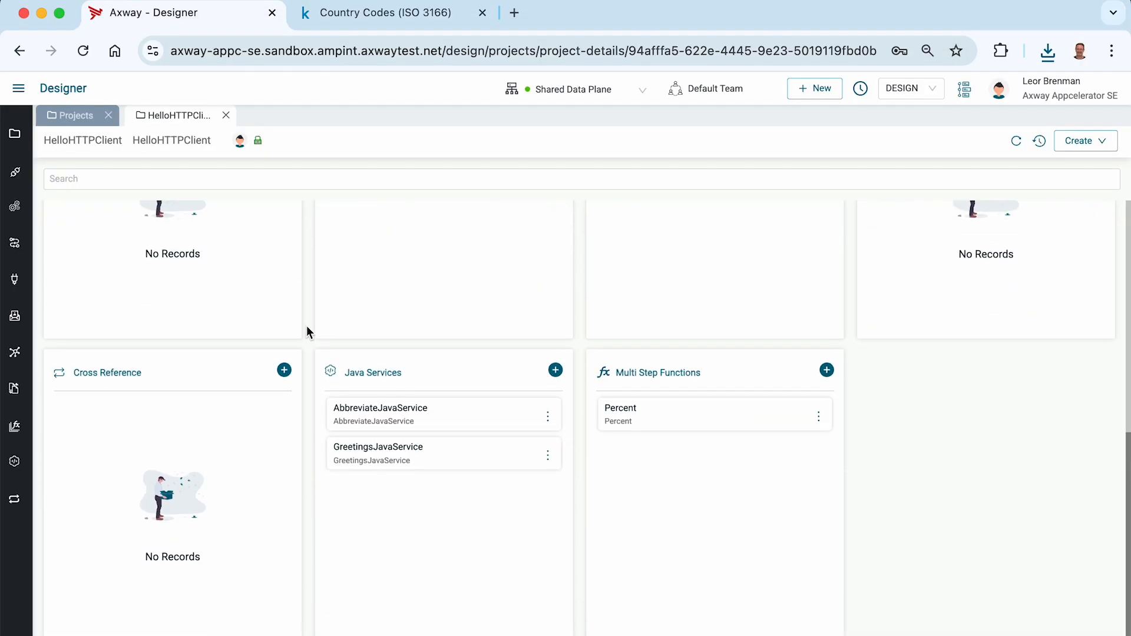
{"action": "left_click", "coordinate": [284, 370]}
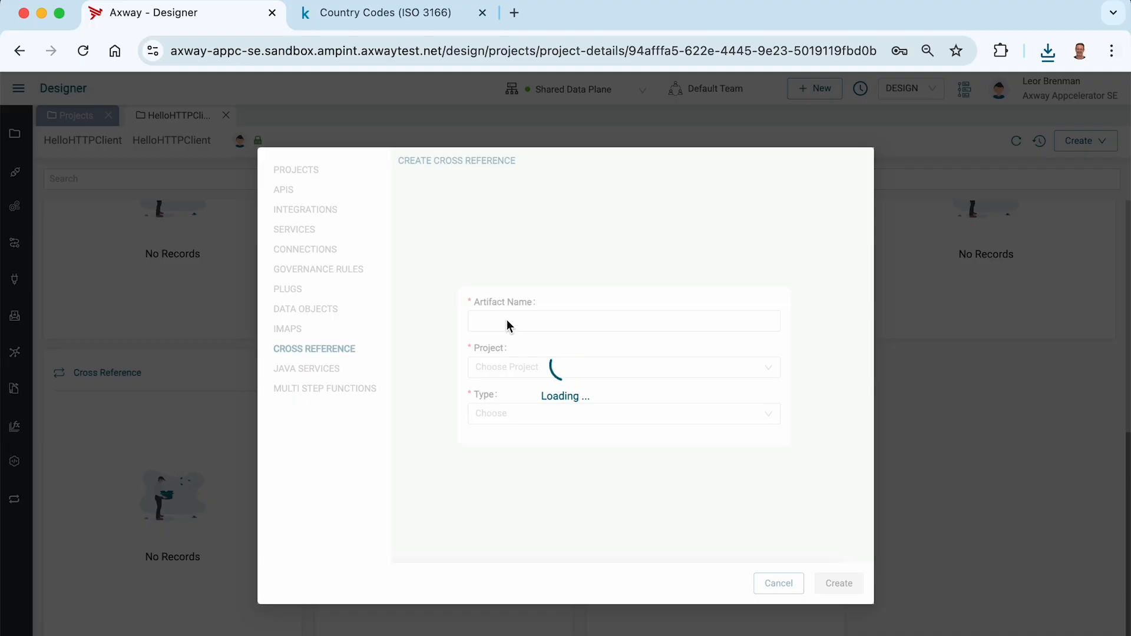
{"action": "left_click", "coordinate": [498, 321]}
{"action": "type", "text": "CountryCode"}
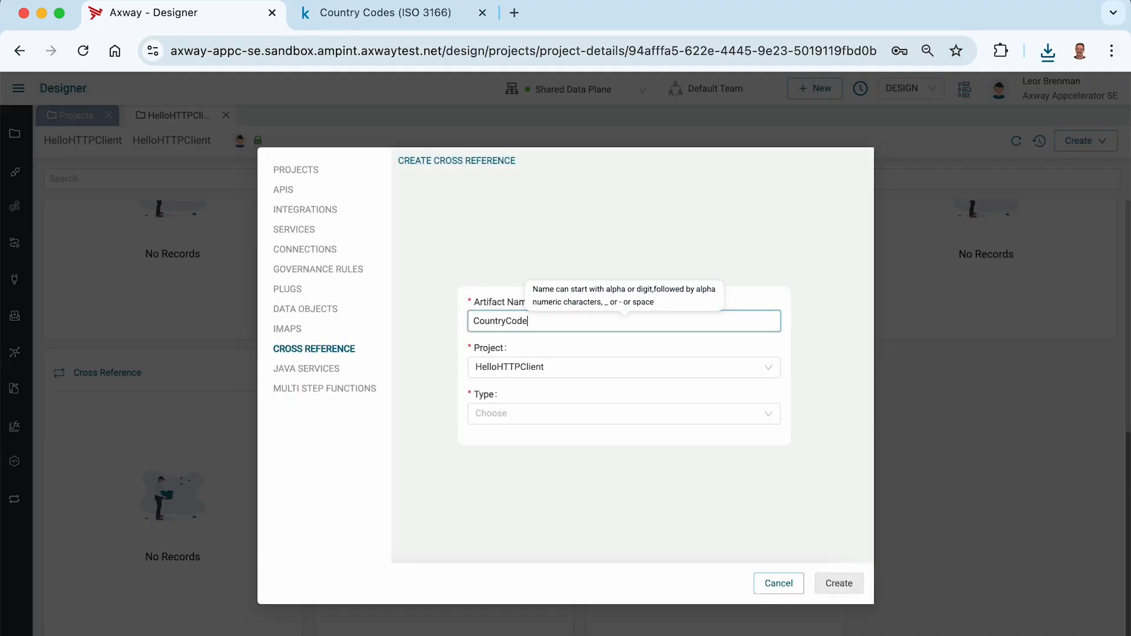
Reselect HelloHTTPClient as the project for the new cross reference.
{"action": "key", "text": "super+a"}
{"action": "key", "text": "super+c"}
{"action": "key", "text": "Tab"}
{"action": "key", "text": "super+v"}
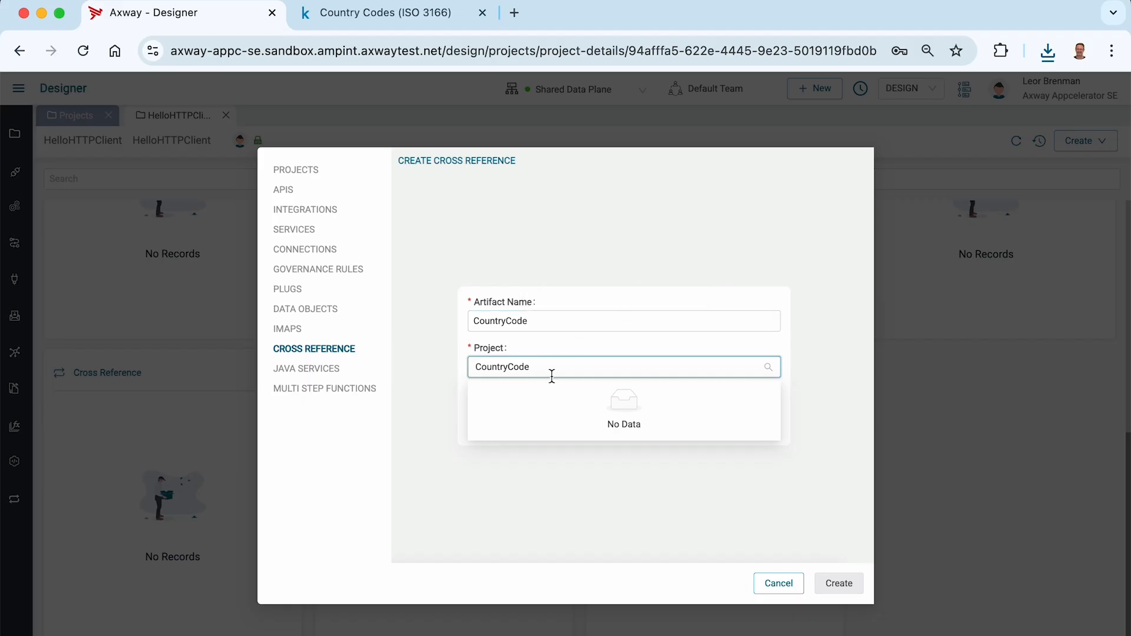
{"action": "key", "text": "BackSpace"}
{"action": "key", "text": "BackSpace"}
{"action": "key", "text": "BackSpace"}
{"action": "key", "text": "BackSpace"}
{"action": "key", "text": "BackSpace"}
{"action": "key", "text": "BackSpace"}
{"action": "key", "text": "BackSpace"}
{"action": "key", "text": "BackSpace"}
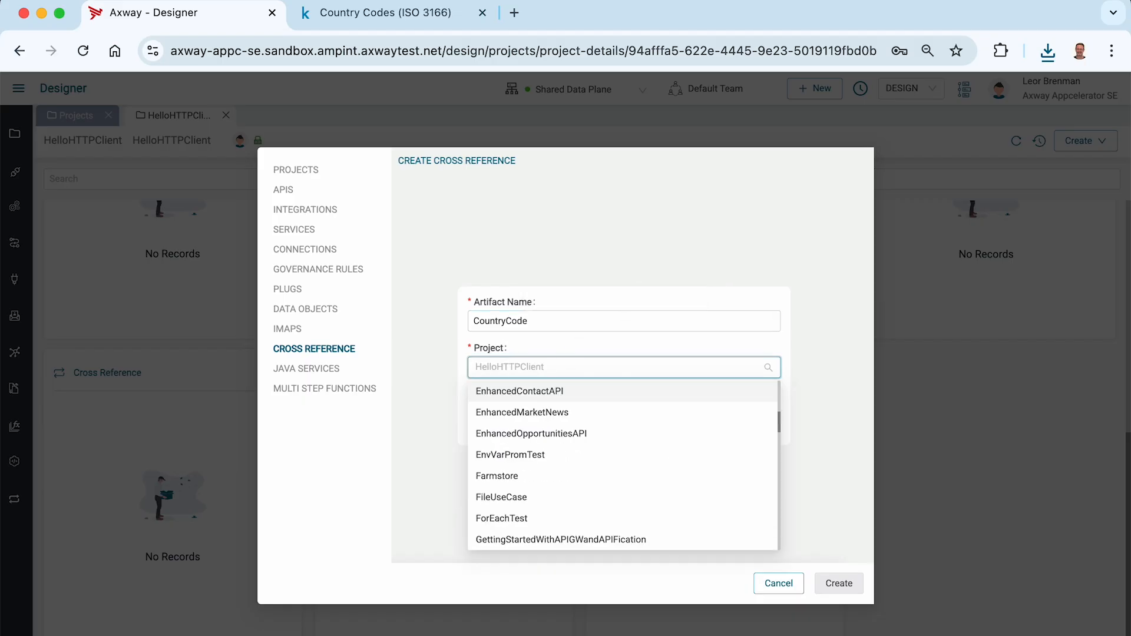
{"action": "type", "text": "http"}
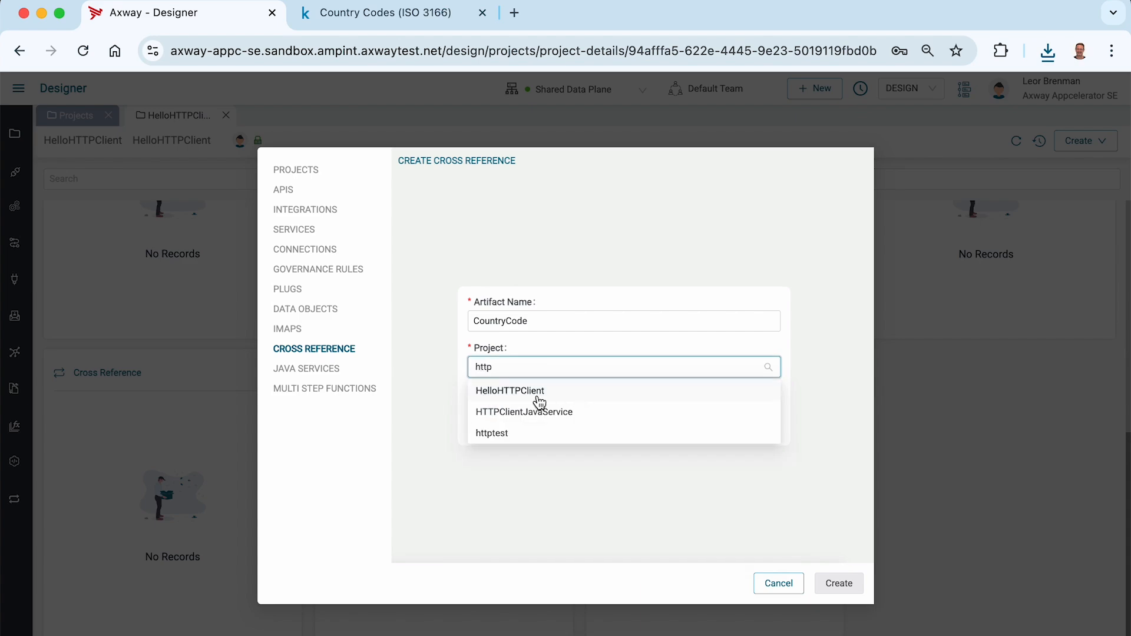
{"action": "left_click", "coordinate": [538, 392]}
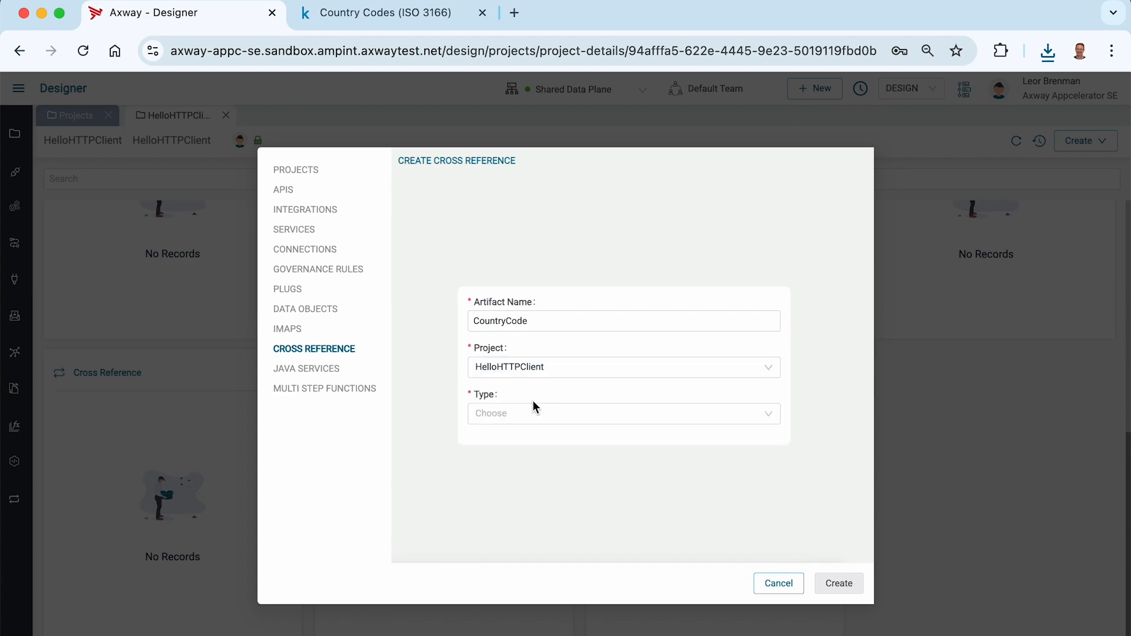
Set the cross reference type to Import from CSV and upload countries_iso3166b.csv from the Downloads folder.
{"action": "left_click", "coordinate": [532, 409]}
{"action": "left_click", "coordinate": [511, 441]}
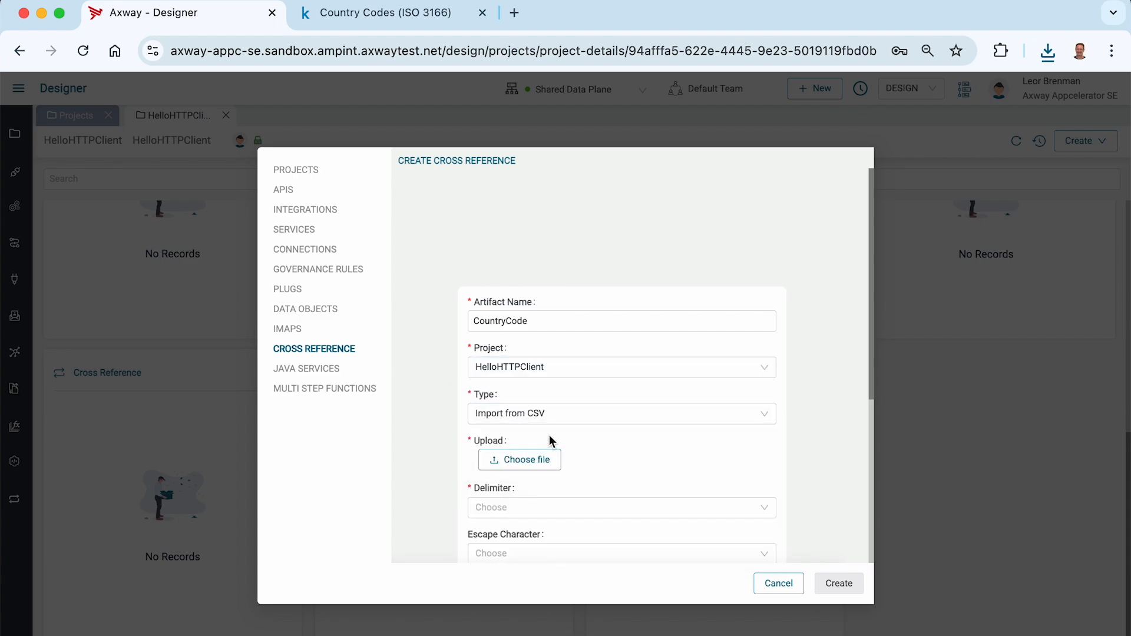
{"action": "left_click", "coordinate": [526, 459]}
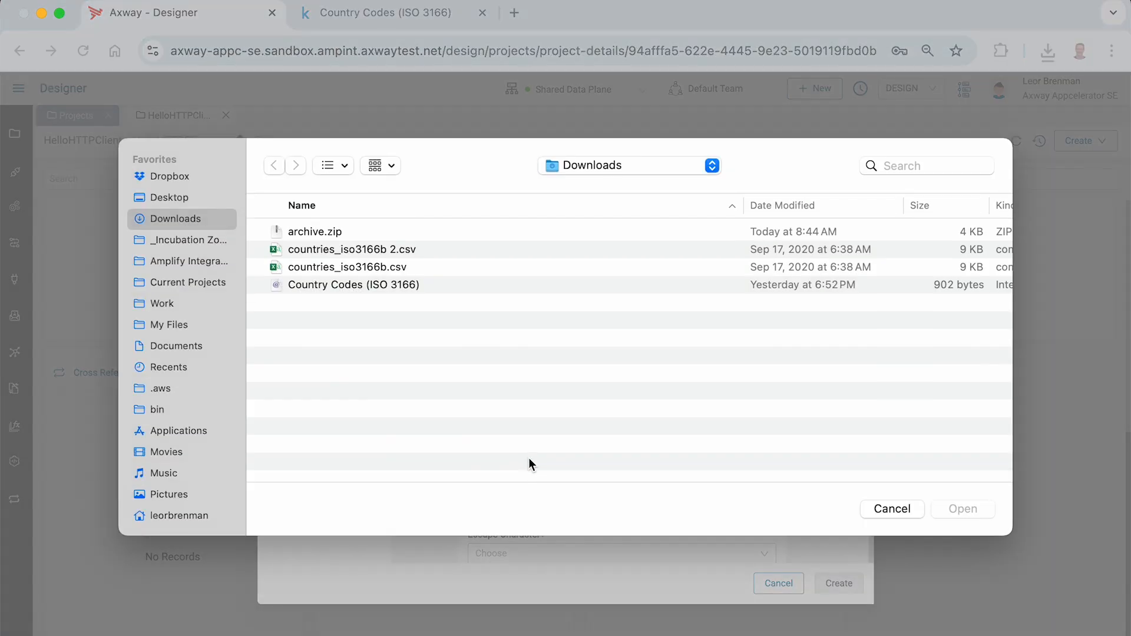
{"action": "double_click", "coordinate": [379, 270]}
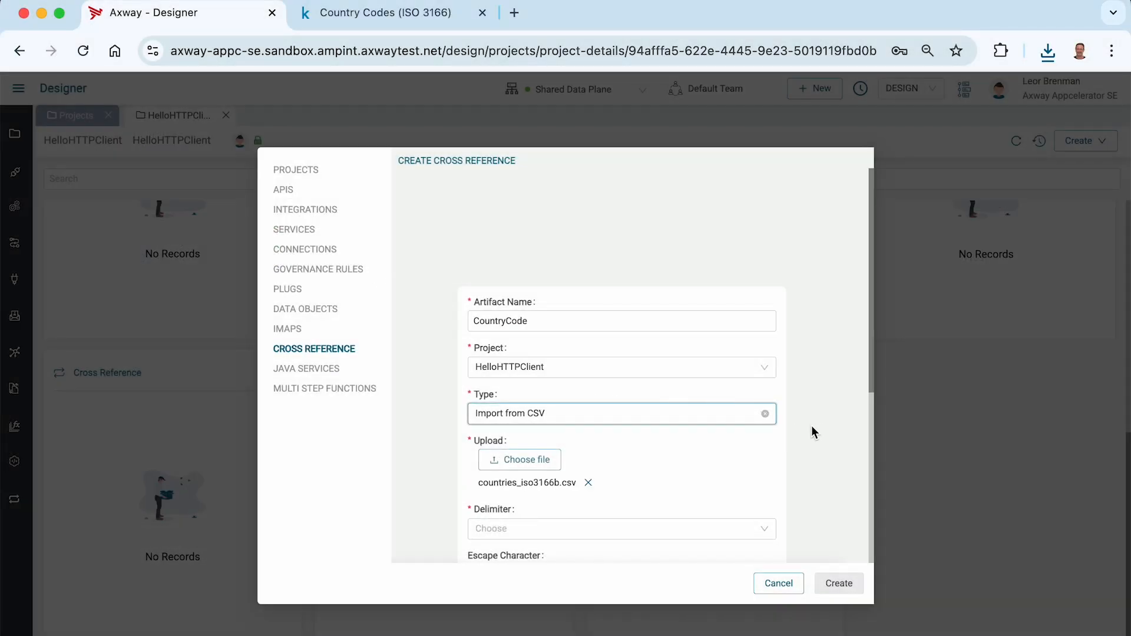
Set the CSV delimiter to a comma and the newline character to \n.
{"action": "scroll", "coordinate": [813, 429], "scroll_direction": "down", "scroll_amount": 5}
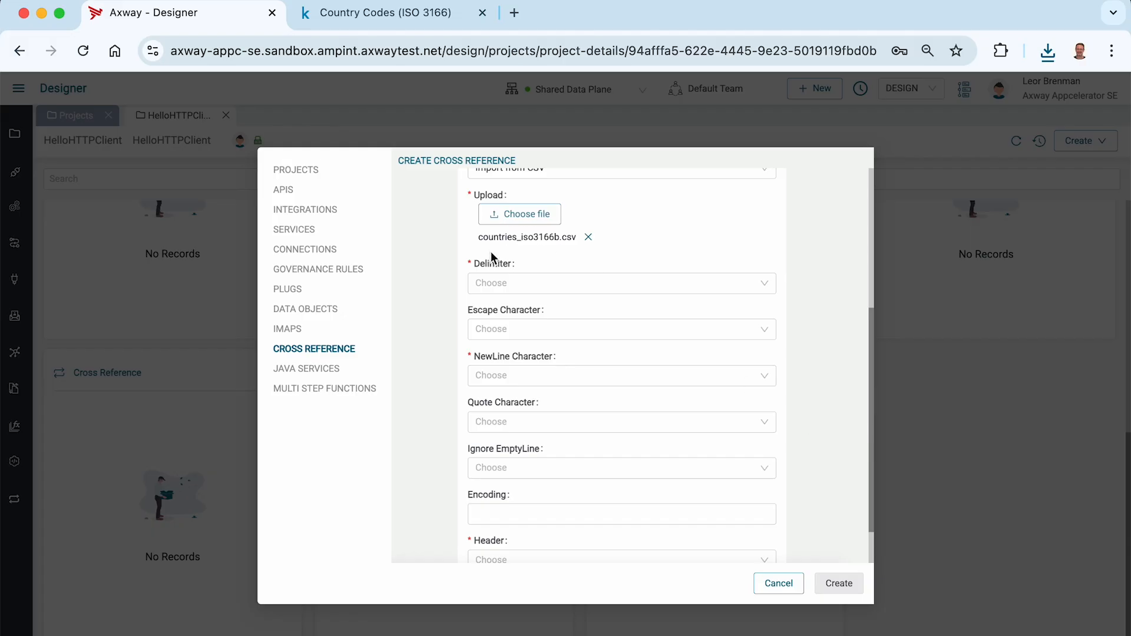
{"action": "left_click", "coordinate": [499, 282]}
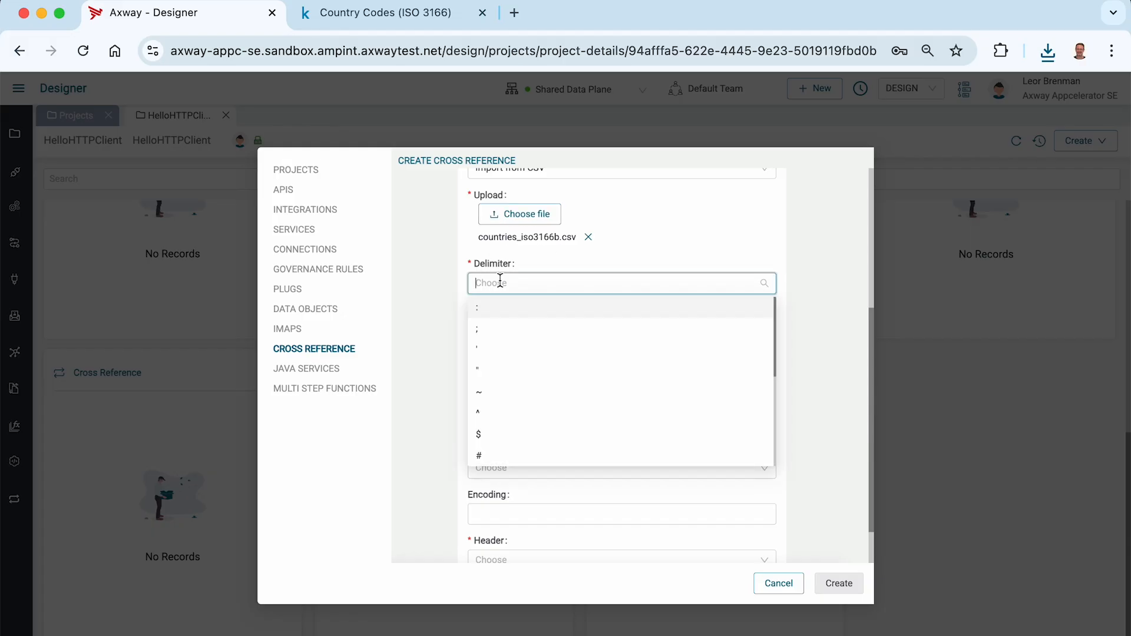
{"action": "scroll", "coordinate": [504, 351], "scroll_direction": "down", "scroll_amount": 2}
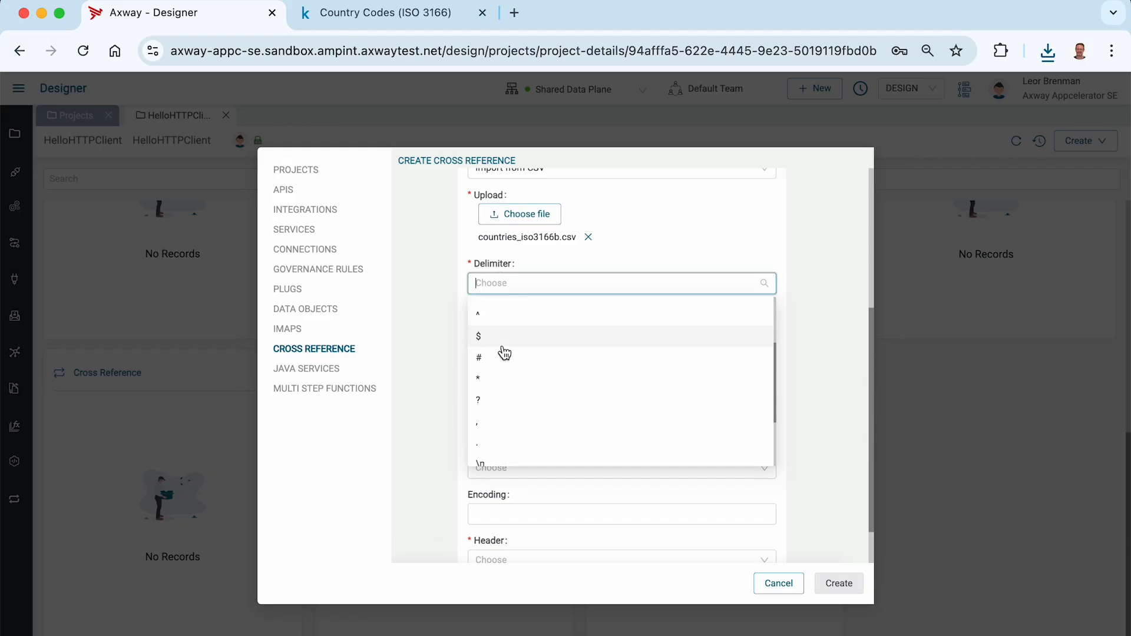
{"action": "left_click", "coordinate": [480, 429]}
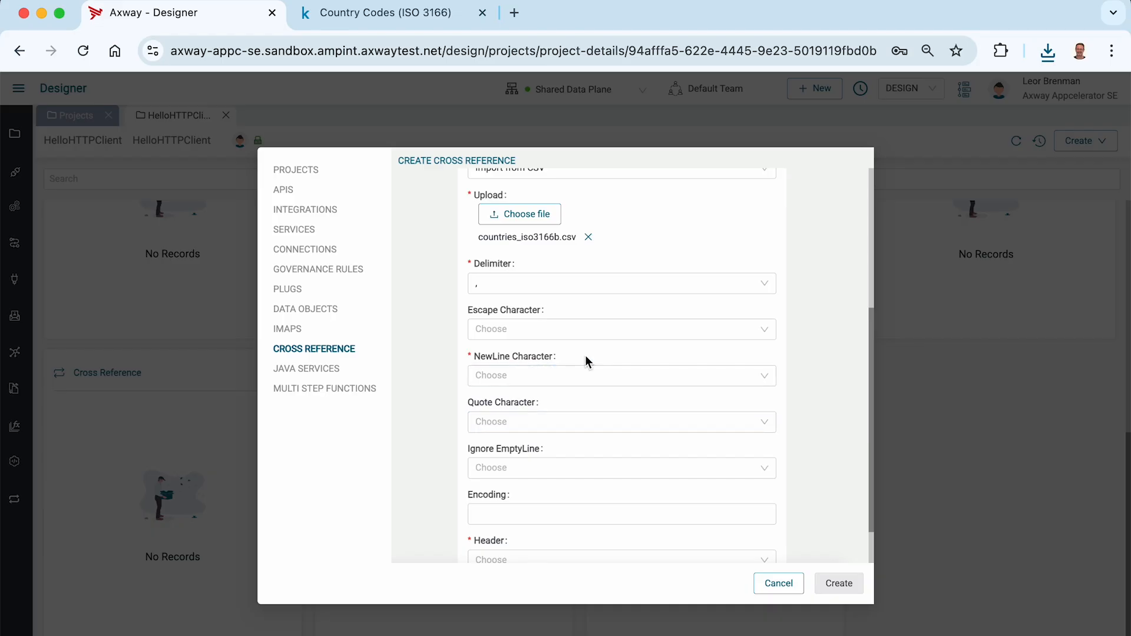
{"action": "left_click", "coordinate": [548, 378]}
{"action": "scroll", "coordinate": [524, 437], "scroll_direction": "down", "scroll_amount": 3}
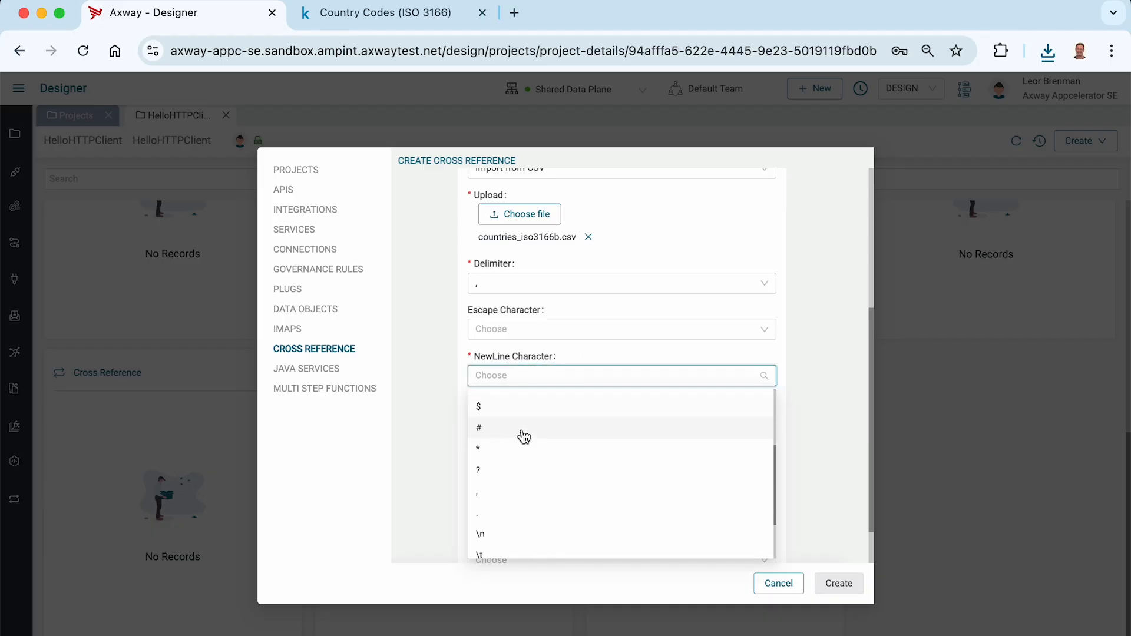
{"action": "left_click", "coordinate": [505, 525]}
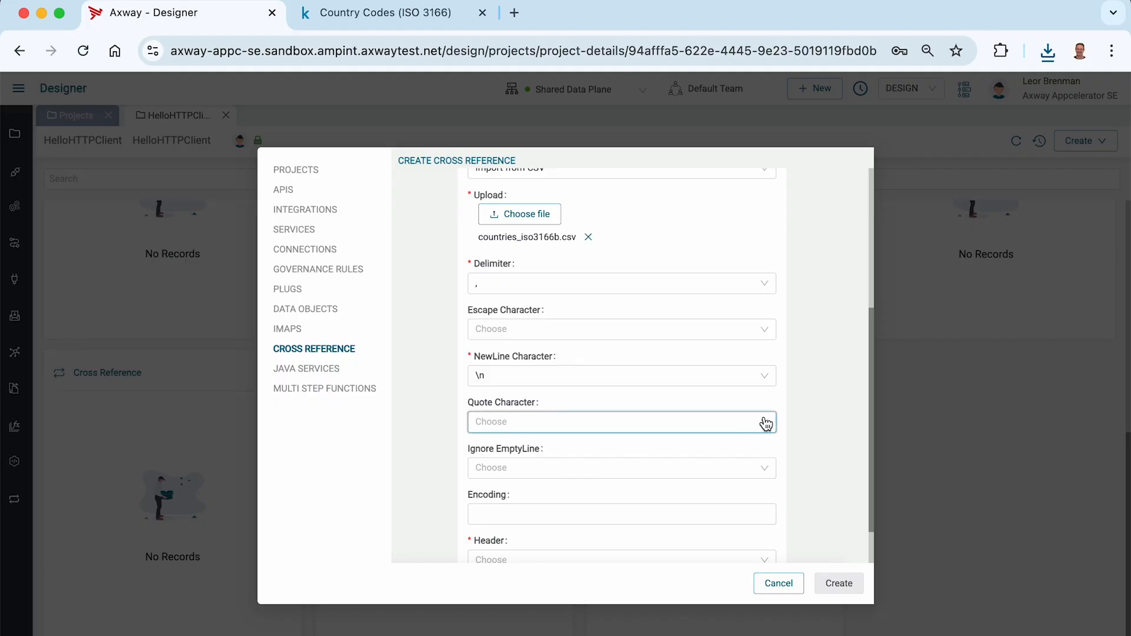
Set Header to True and create the CountryCode cross reference.
{"action": "scroll", "coordinate": [765, 425], "scroll_direction": "down", "scroll_amount": 2}
{"action": "left_click", "coordinate": [542, 523]}
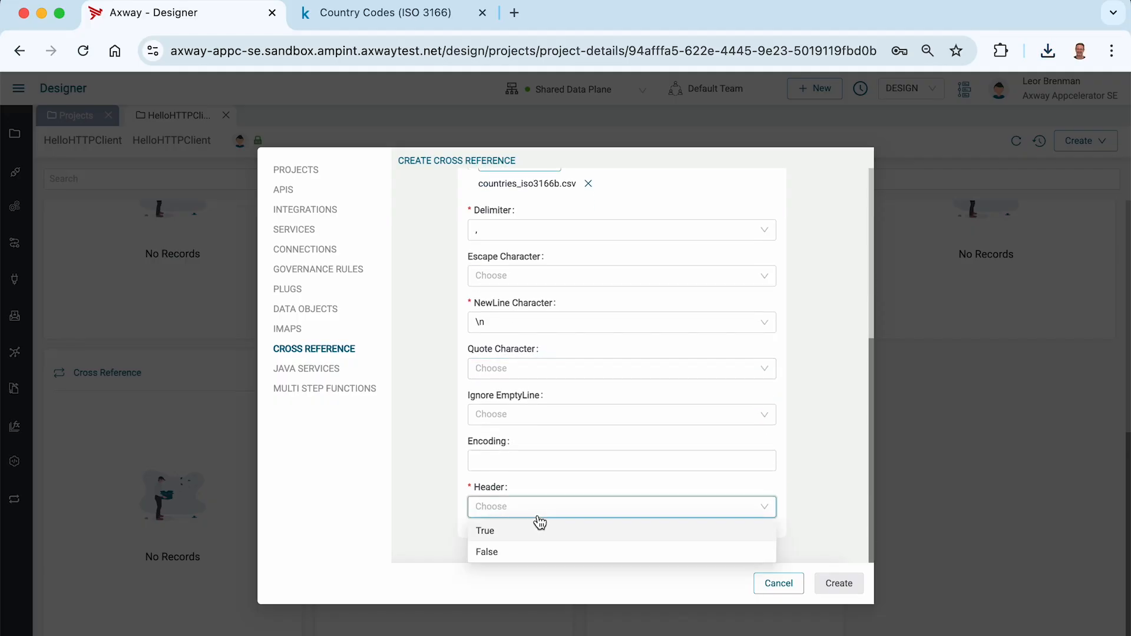
{"action": "left_click", "coordinate": [513, 534]}
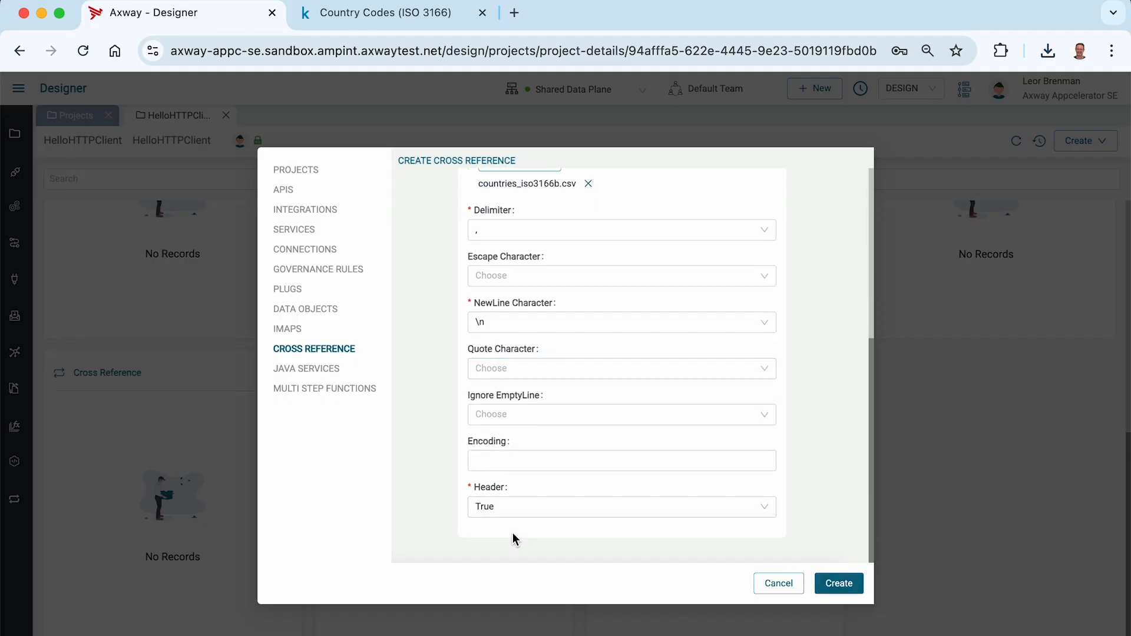
{"action": "left_click", "coordinate": [839, 585]}
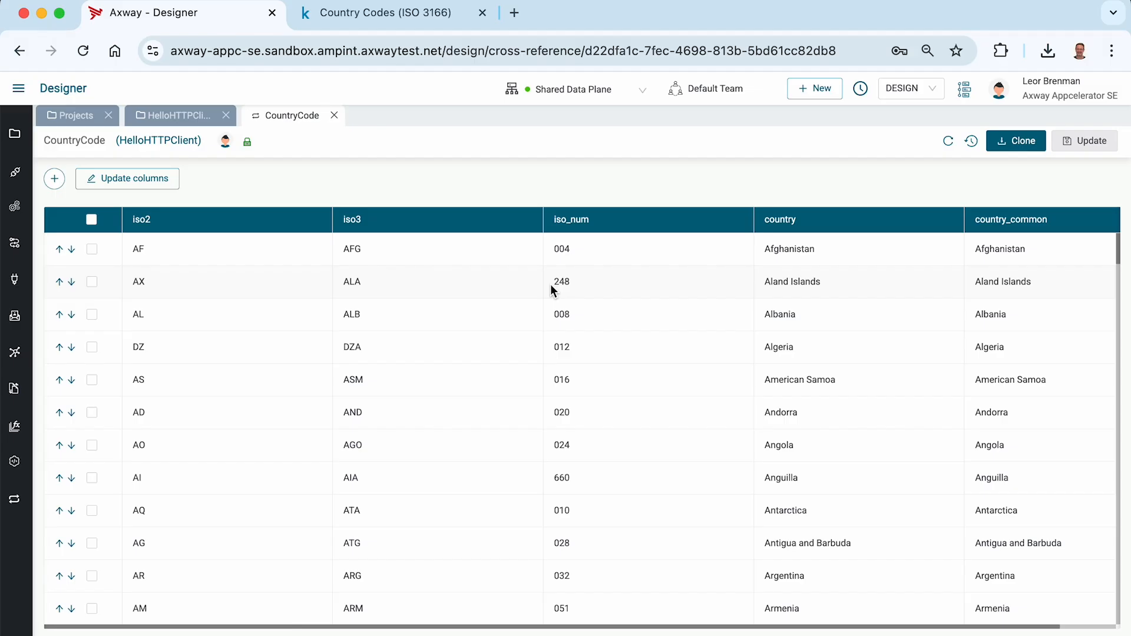
Close the CountryCode cross reference and create an integration named HelloCrossRef, with the same description, in the HelloHTTPClient project.
{"action": "left_click", "coordinate": [332, 115]}
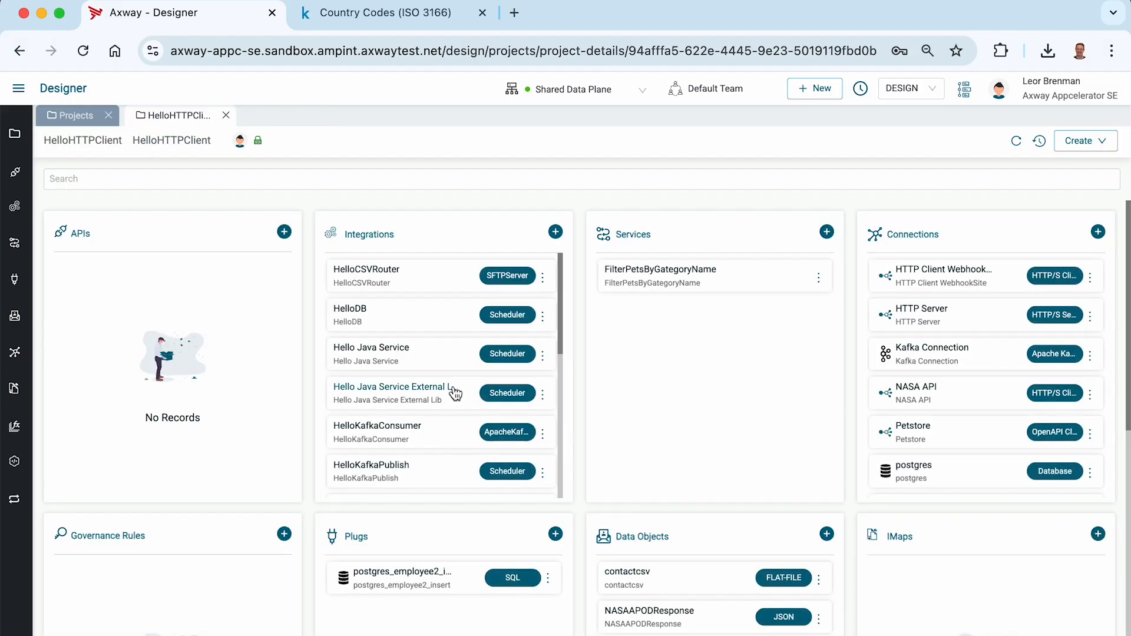
{"action": "left_click", "coordinate": [555, 231]}
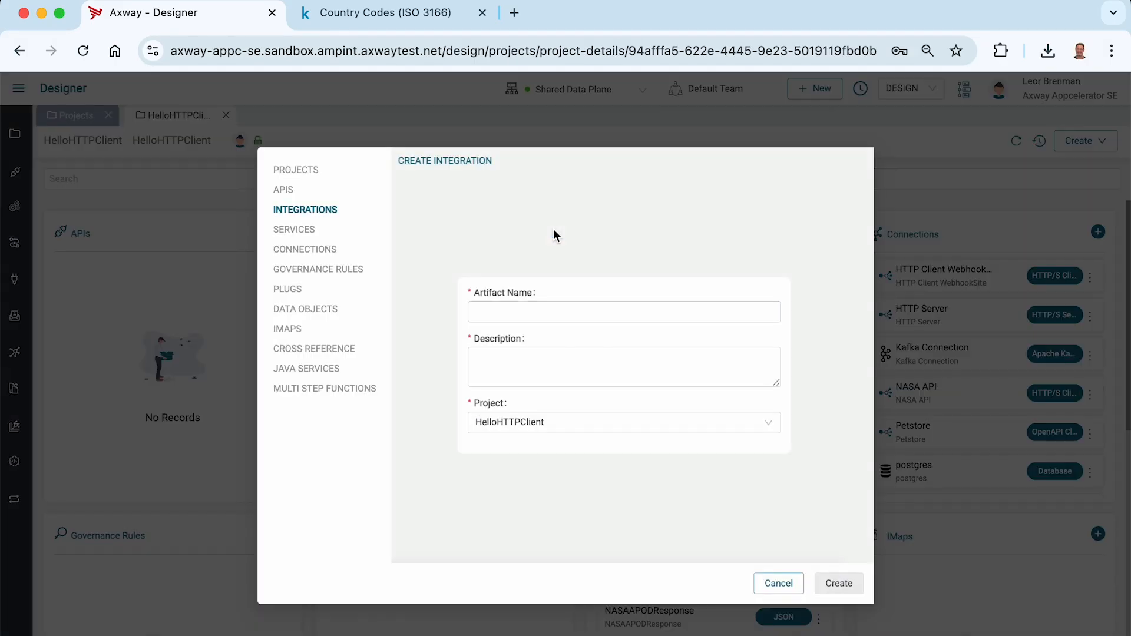
{"action": "left_click", "coordinate": [528, 311]}
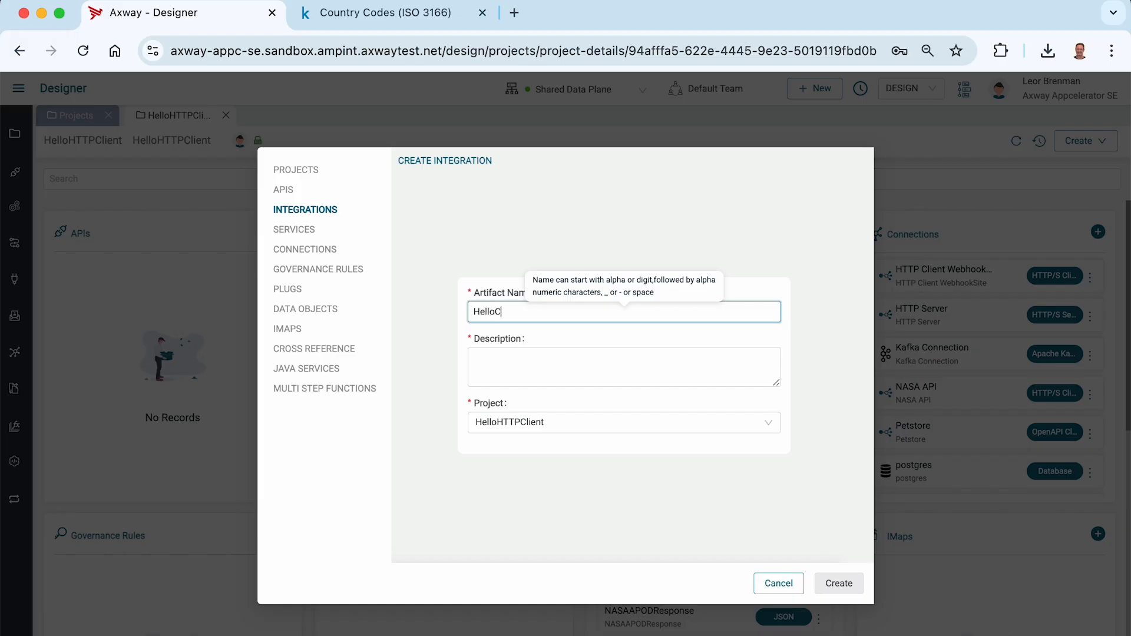
{"action": "key", "text": "ctrl+a"}
{"action": "key", "text": "ctrl+c"}
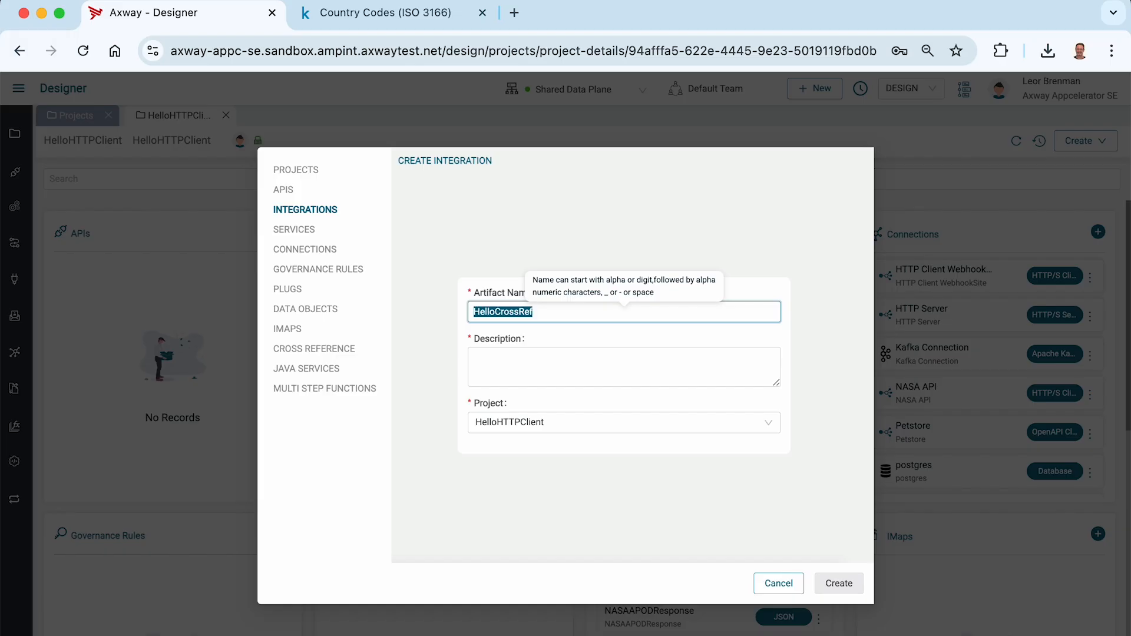
{"action": "key", "text": "Tab"}
{"action": "key", "text": "ctrl+v"}
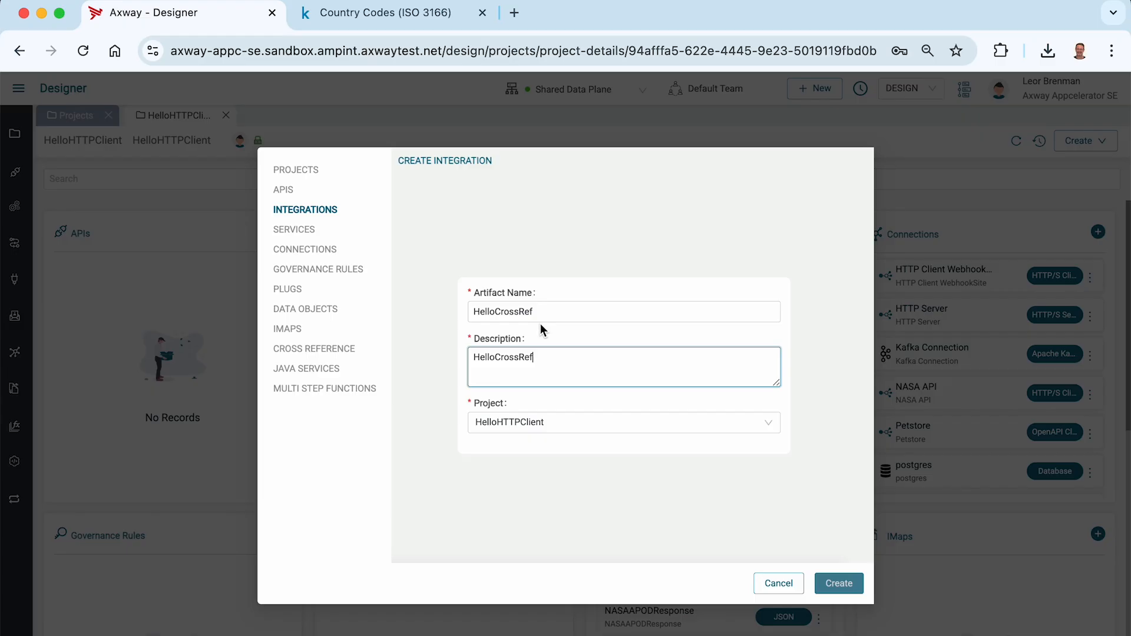
{"action": "left_click", "coordinate": [839, 583]}
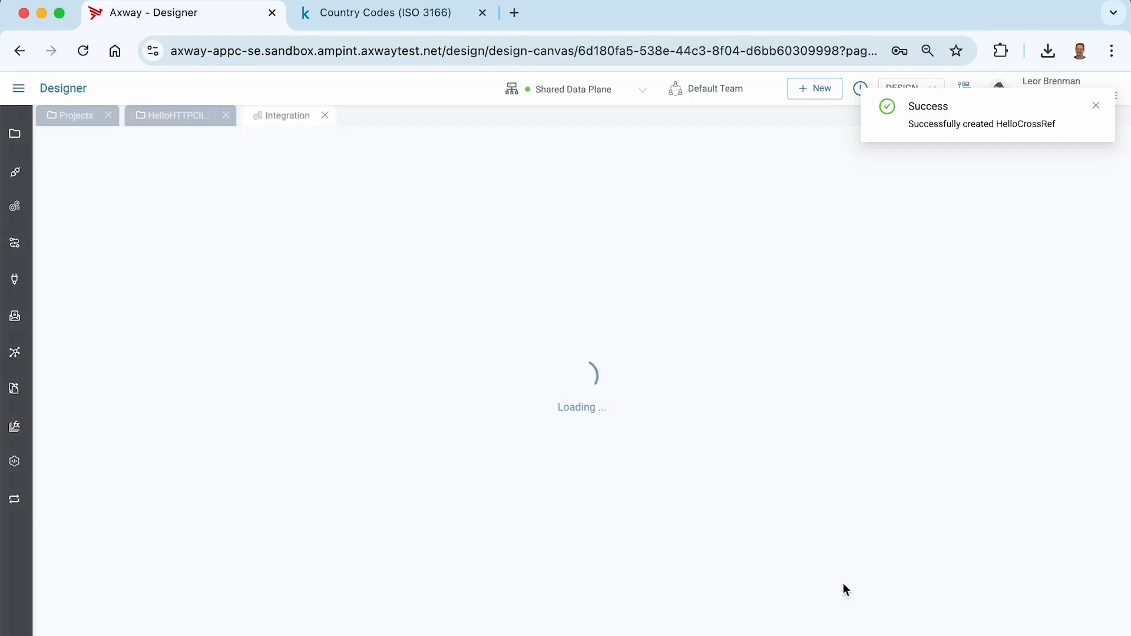
Add a Scheduler event to the integration and save it with a simple interval of 60 seconds.
{"action": "left_click", "coordinate": [117, 242]}
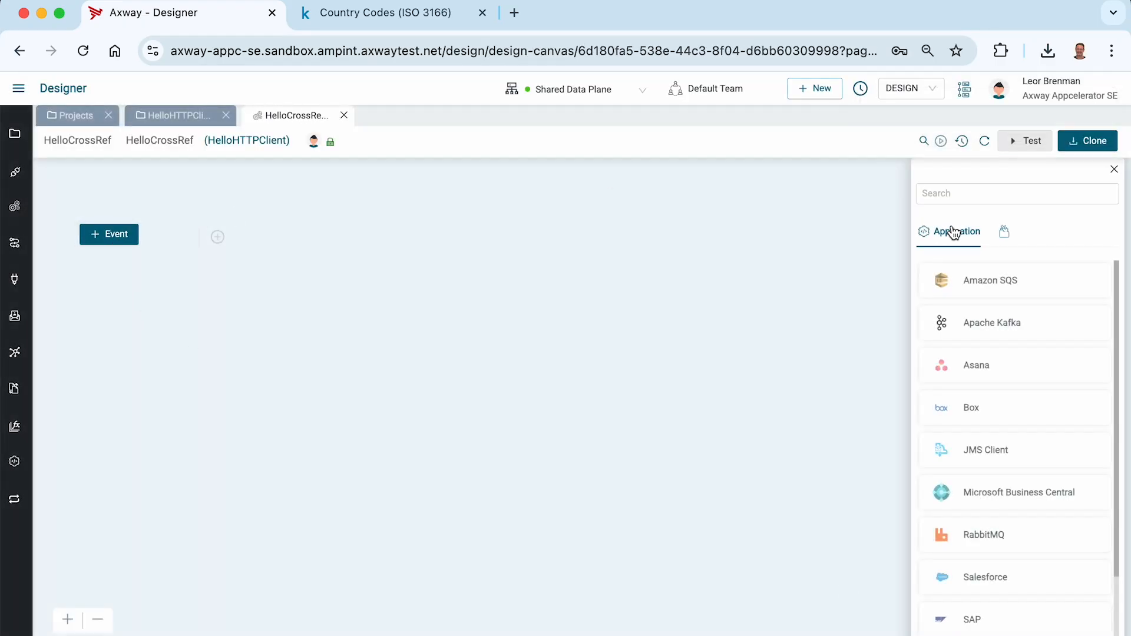
{"action": "left_click", "coordinate": [929, 187]}
{"action": "type", "text": "sche"}
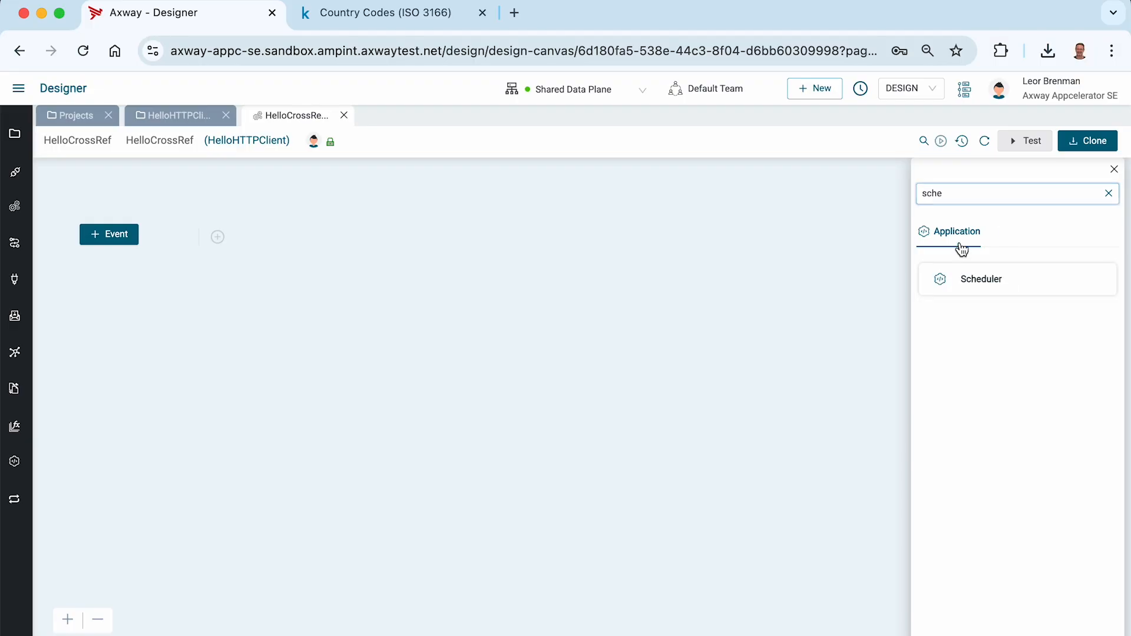
{"action": "left_click", "coordinate": [978, 282]}
{"action": "left_click", "coordinate": [970, 313]}
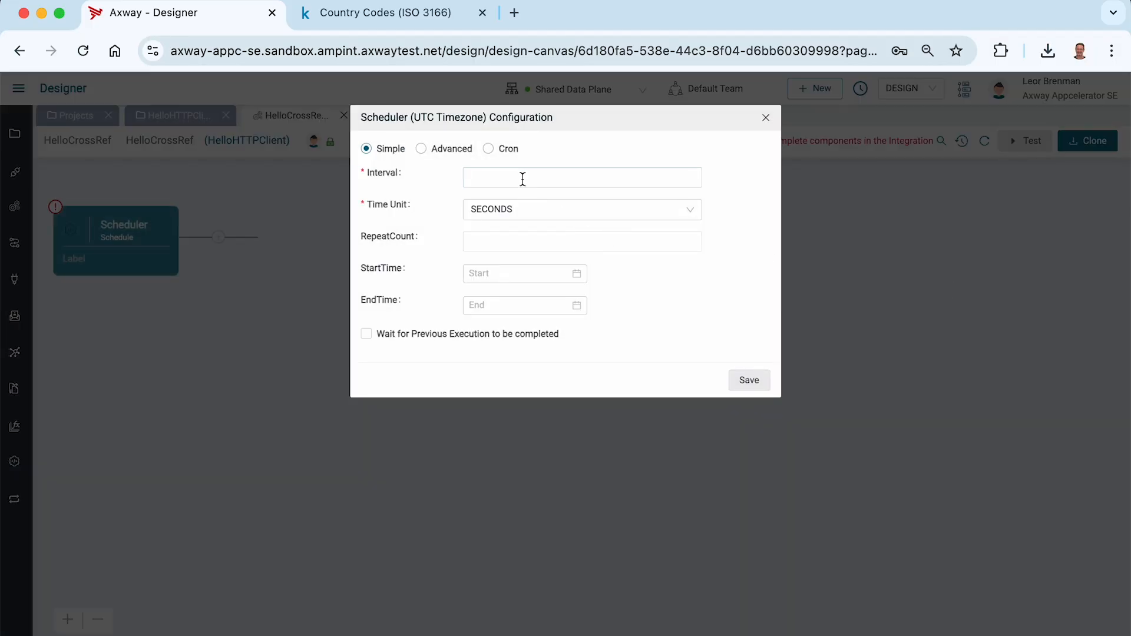
{"action": "left_click", "coordinate": [522, 178]}
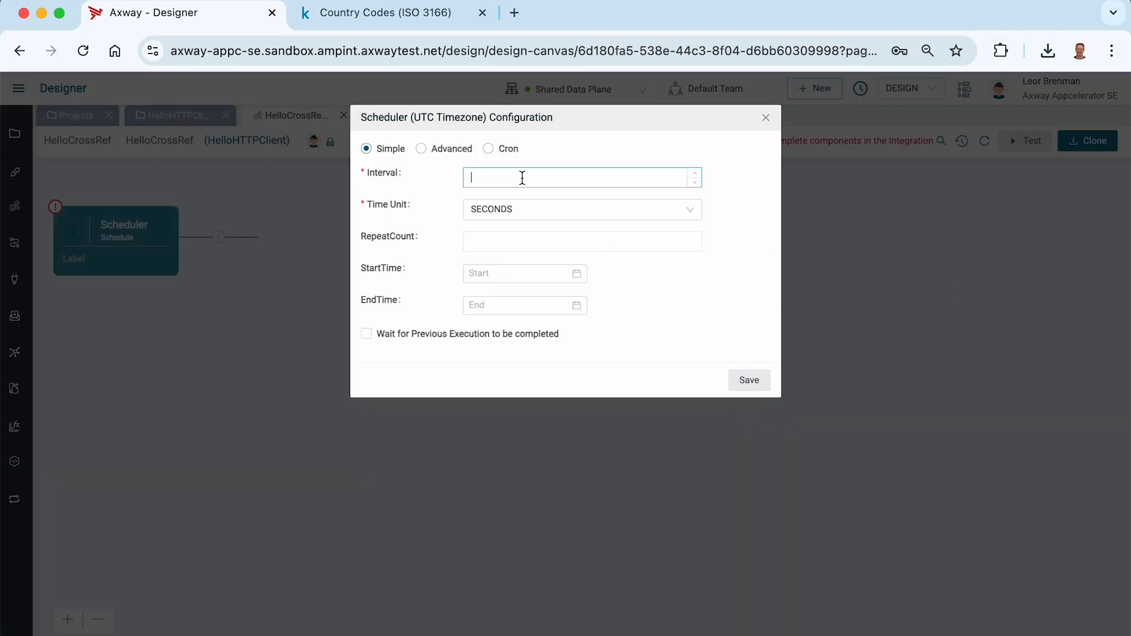
{"action": "type", "text": "60"}
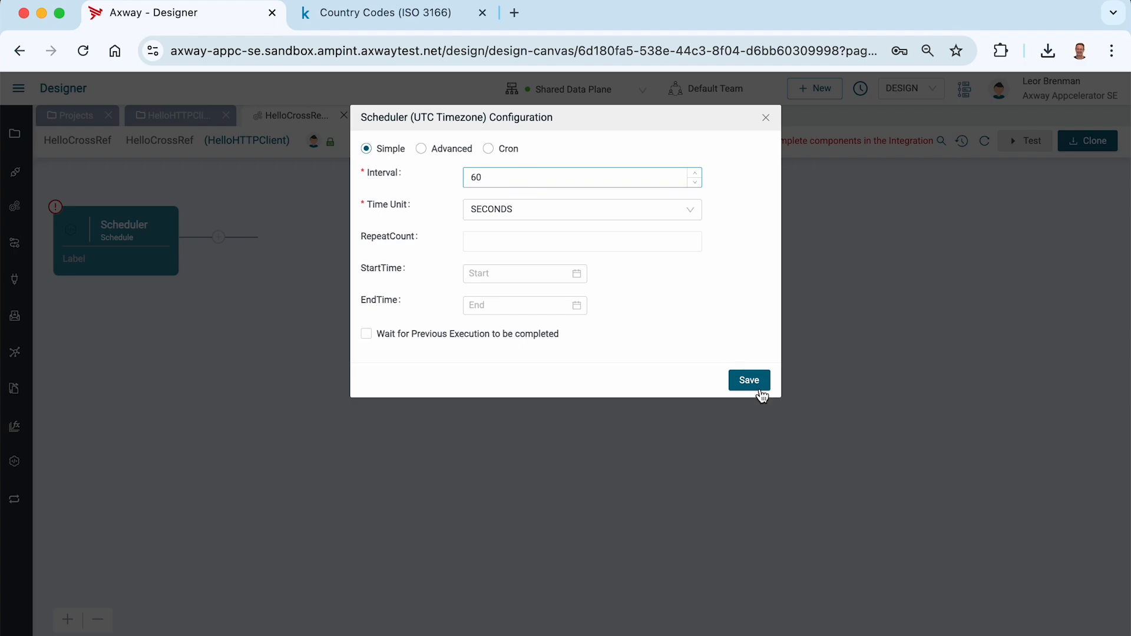
{"action": "left_click", "coordinate": [760, 388]}
Add a Map component after the Scheduler.
{"action": "left_click", "coordinate": [220, 237]}
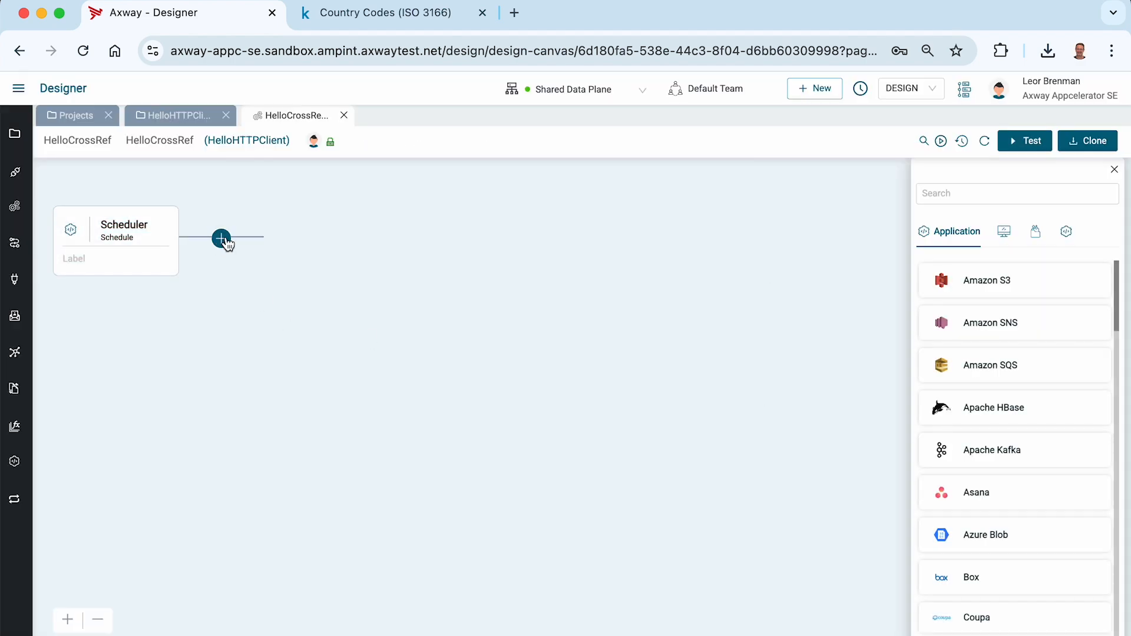
{"action": "left_click", "coordinate": [948, 193]}
{"action": "type", "text": "map"}
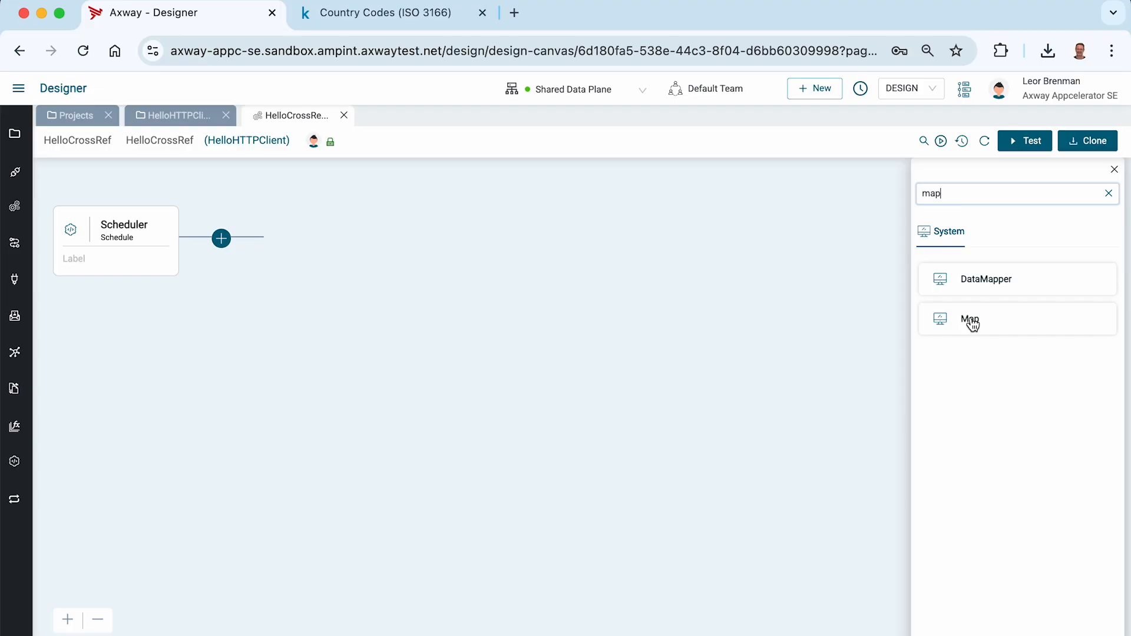
{"action": "left_click", "coordinate": [967, 322]}
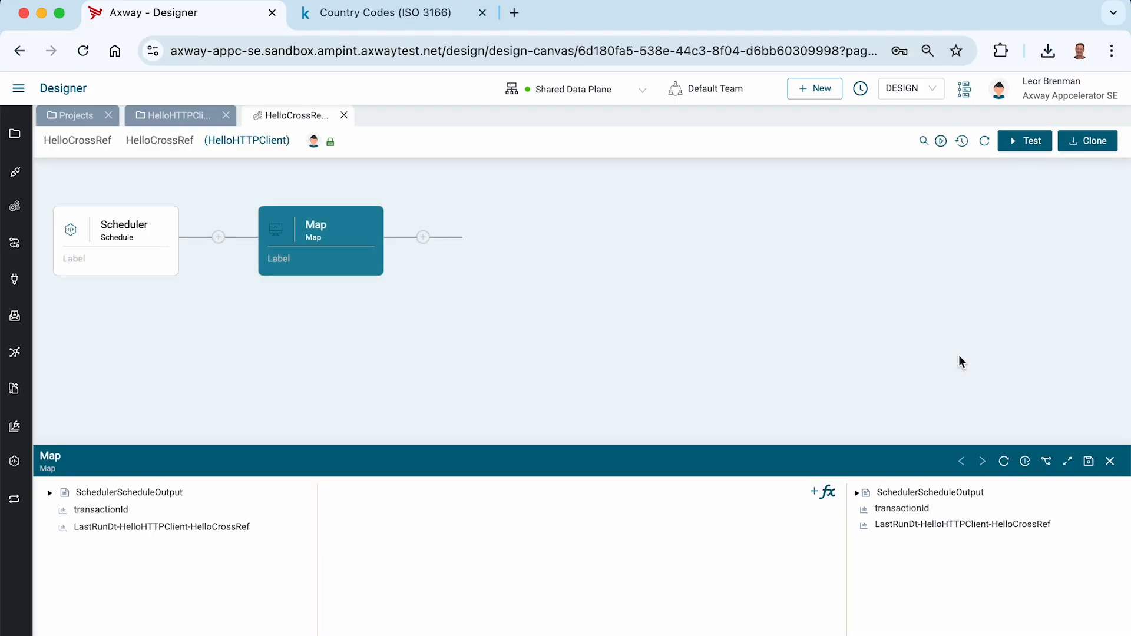
Enlarge the Map editor, add a CrossReference function, and choose CountryCode as its cross reference table.
{"action": "left_click", "coordinate": [1067, 461]}
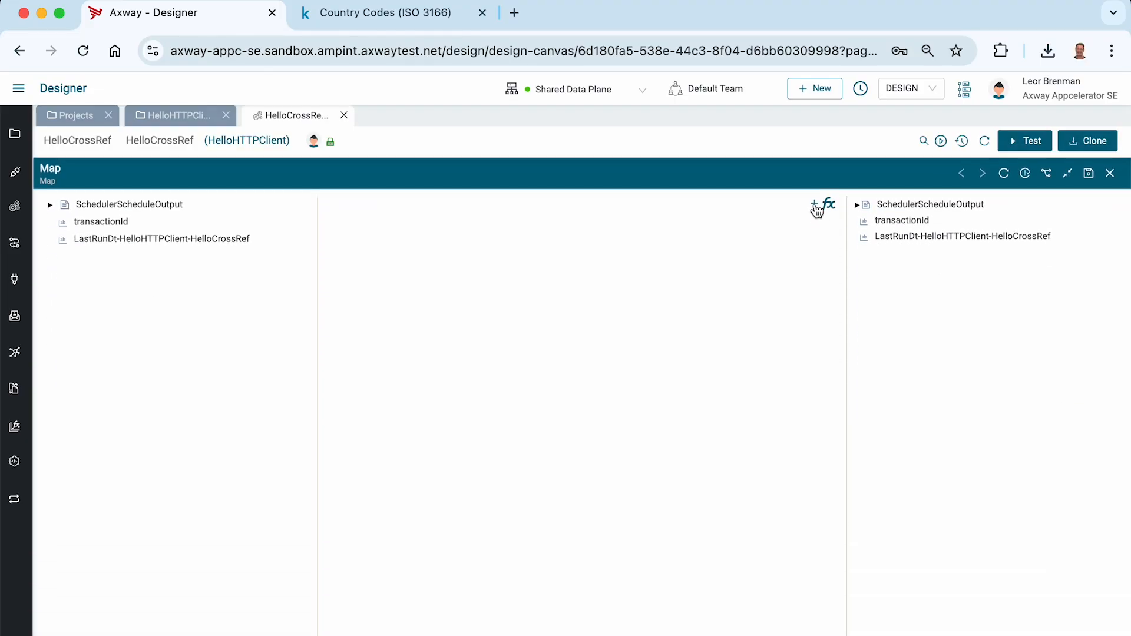
{"action": "left_click", "coordinate": [816, 206]}
{"action": "left_click", "coordinate": [465, 154]}
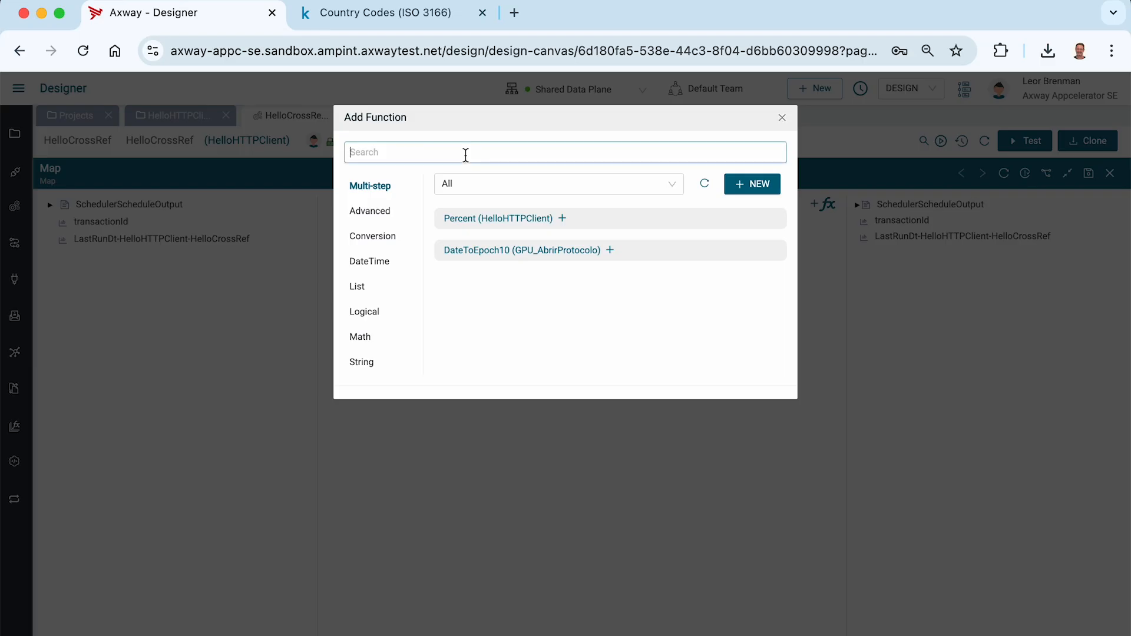
{"action": "type", "text": "cross"}
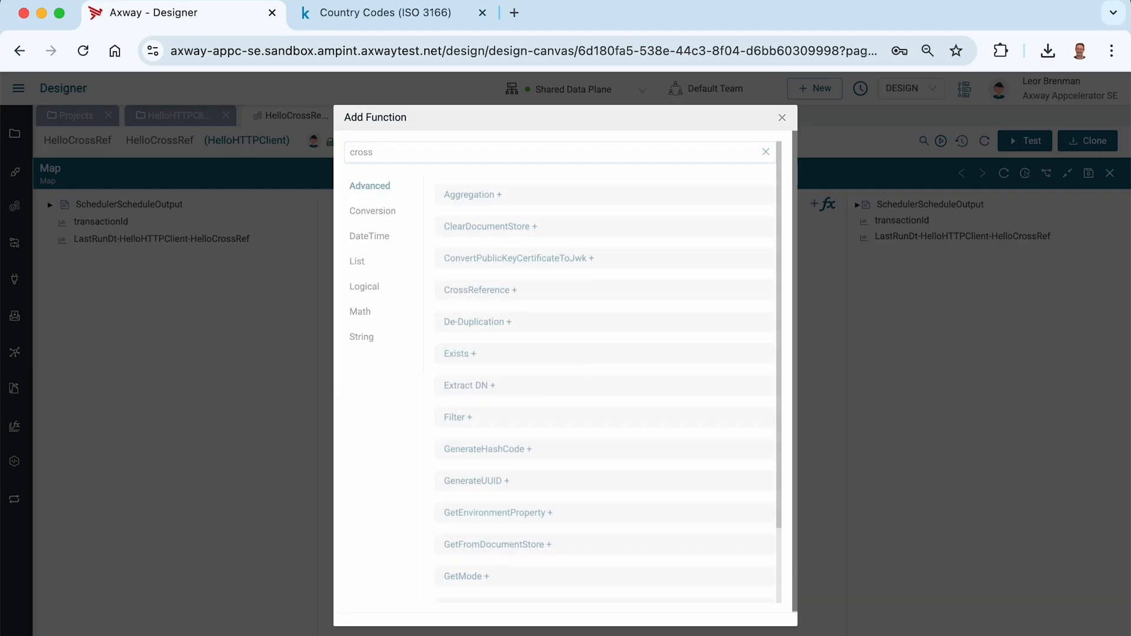
{"action": "left_click", "coordinate": [470, 195]}
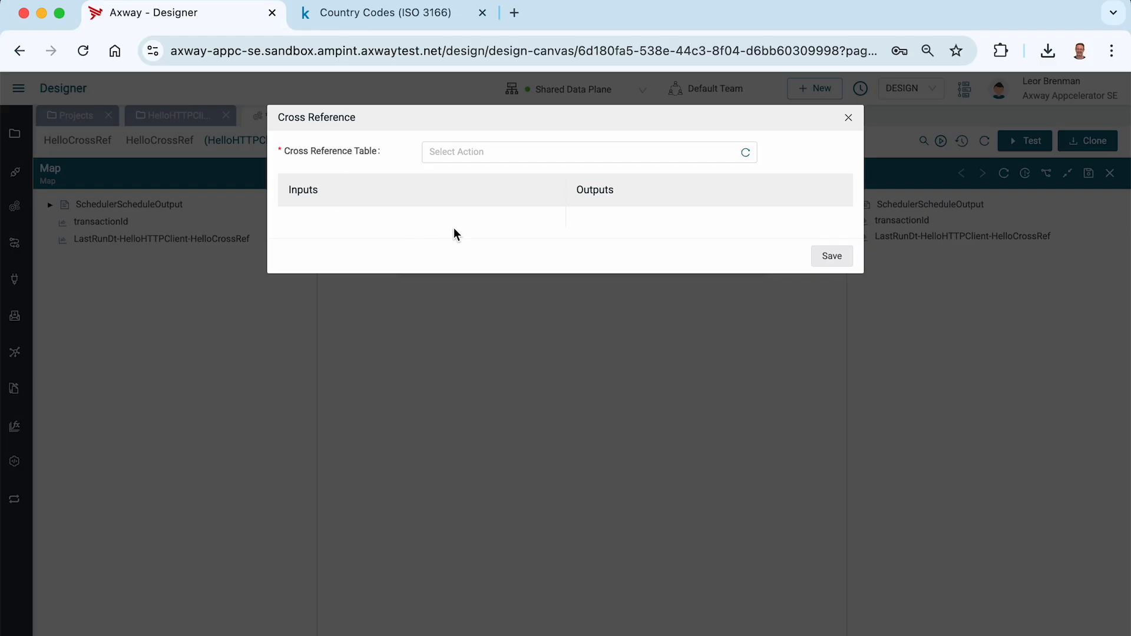
{"action": "left_click", "coordinate": [464, 154]}
{"action": "left_click", "coordinate": [460, 175]}
{"action": "left_click", "coordinate": [554, 189]}
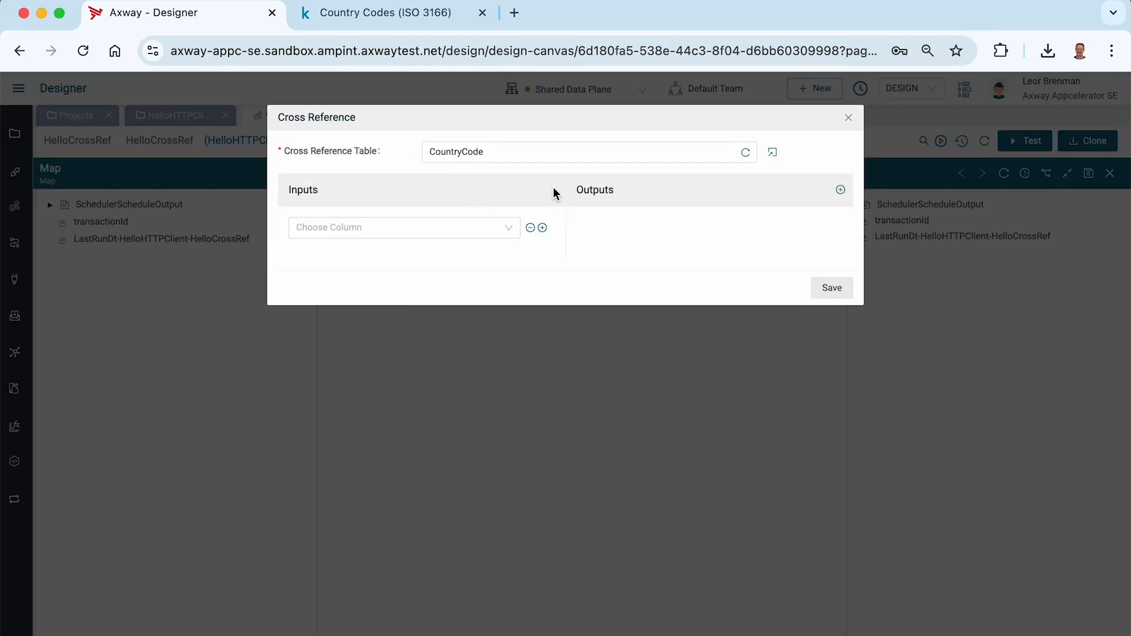
Set iso2 as the cross reference input column and country_common as the output column, and save the function.
{"action": "left_click", "coordinate": [508, 228]}
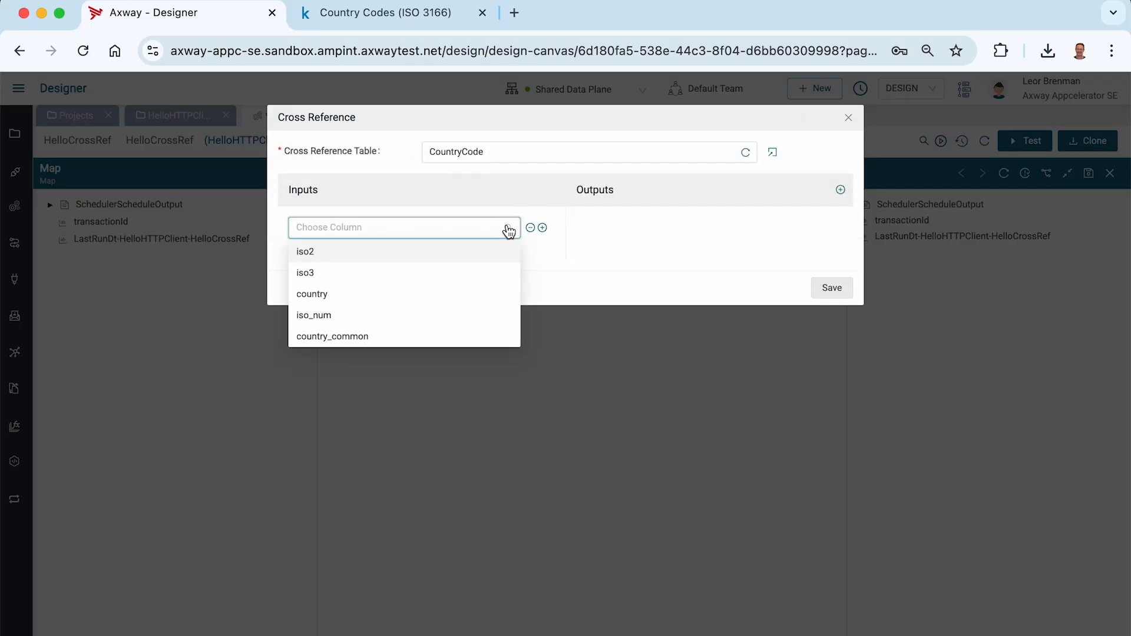
{"action": "left_click", "coordinate": [417, 251]}
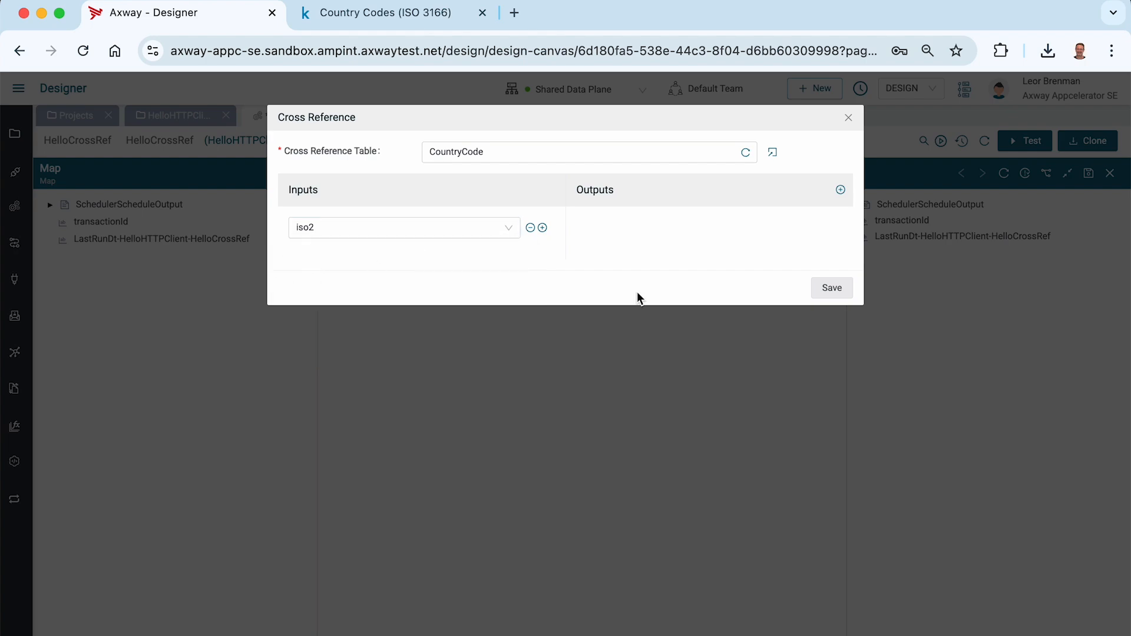
{"action": "left_click", "coordinate": [841, 189]}
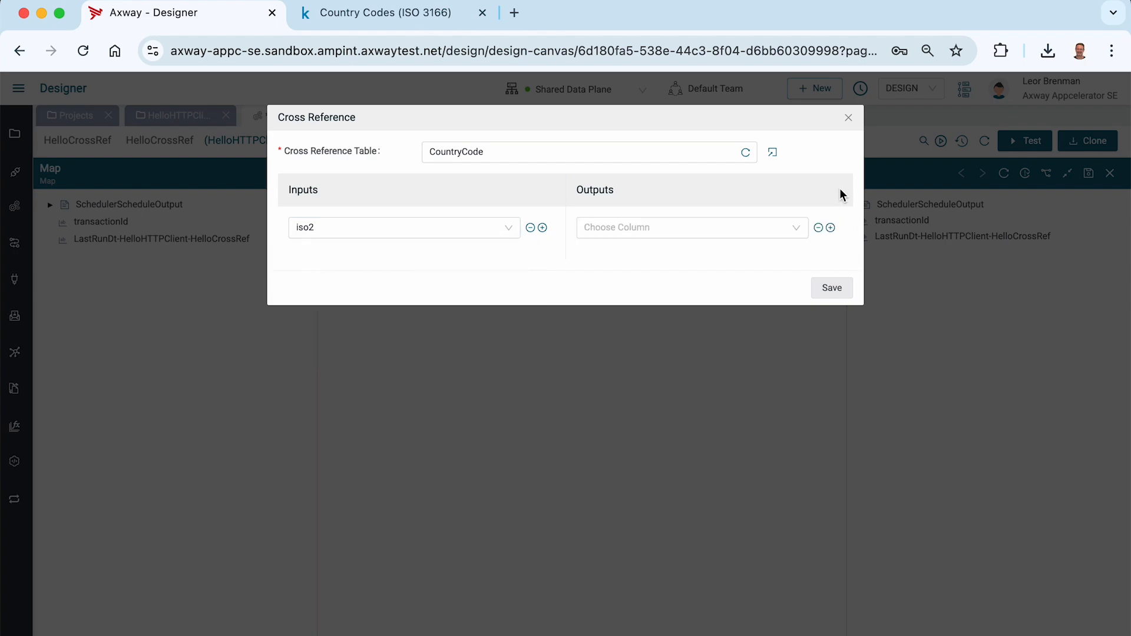
{"action": "left_click", "coordinate": [778, 229]}
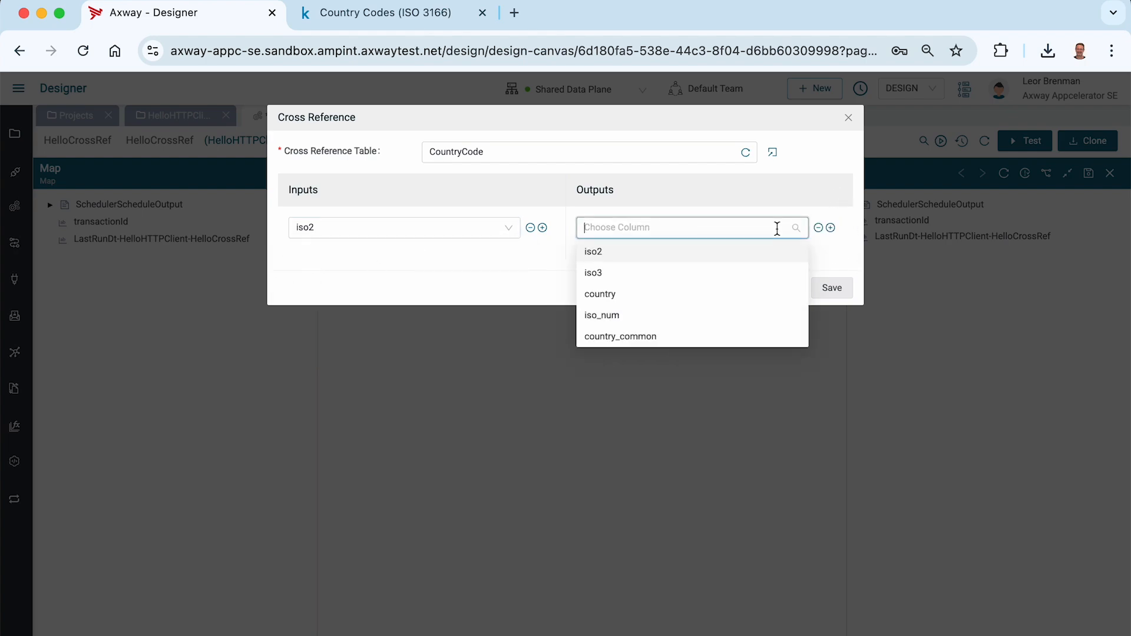
{"action": "left_click", "coordinate": [654, 335]}
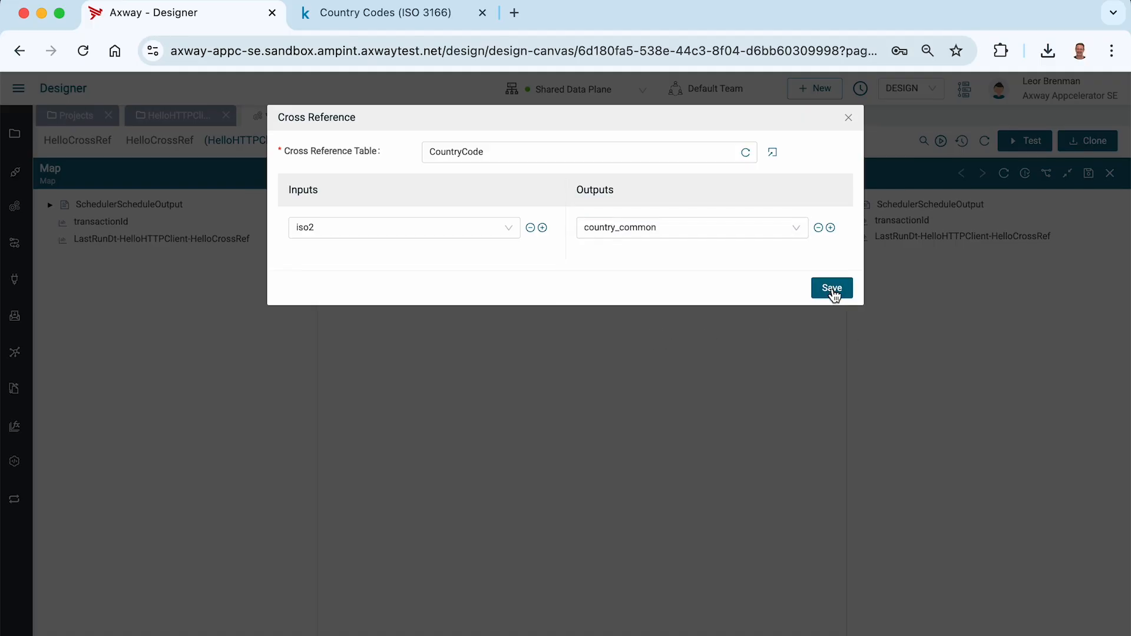
{"action": "left_click", "coordinate": [832, 288]}
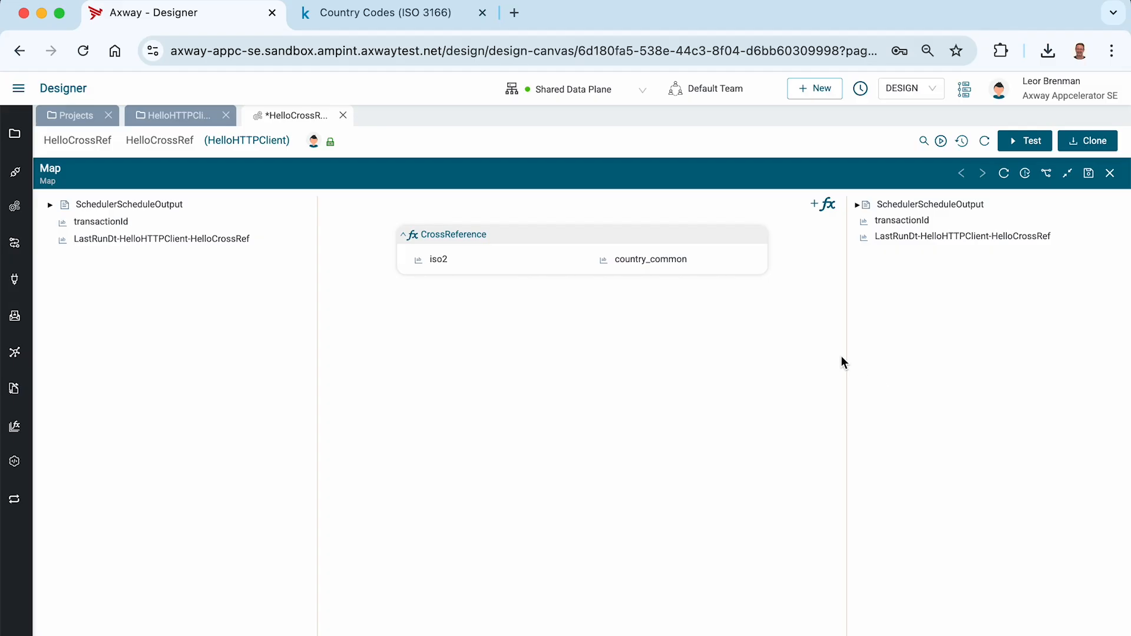
Add a String variable named Country to the Map output, map country_common to it, and save the map.
{"action": "right_click", "coordinate": [923, 288]}
{"action": "mouse_move", "coordinate": [939, 298]}
{"action": "left_click", "coordinate": [1050, 300]}
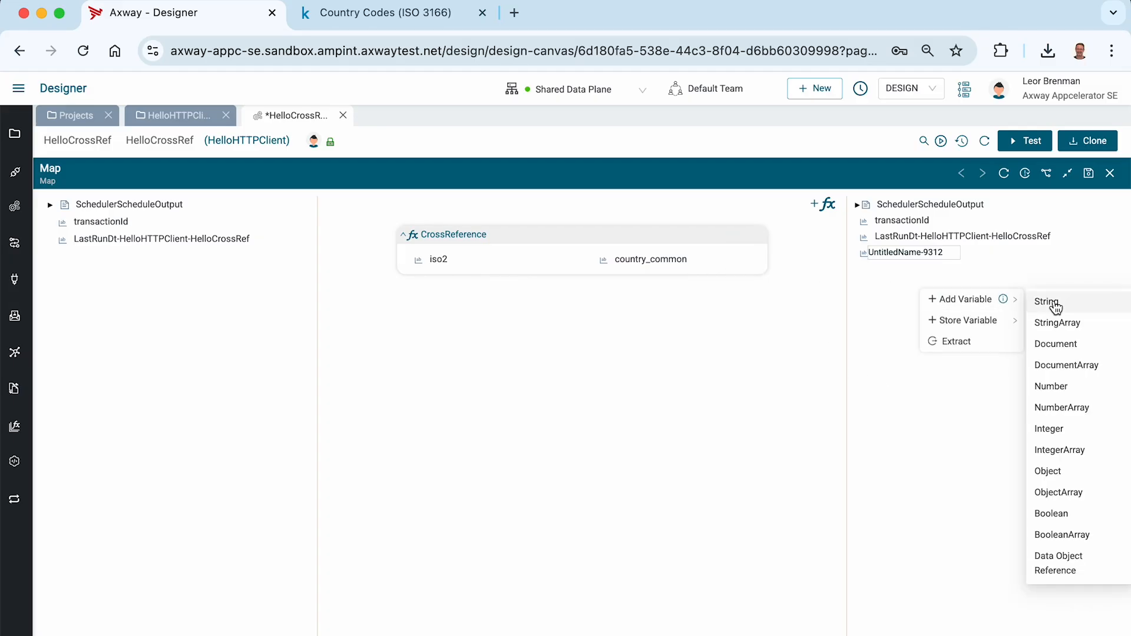
{"action": "type", "text": "Country"}
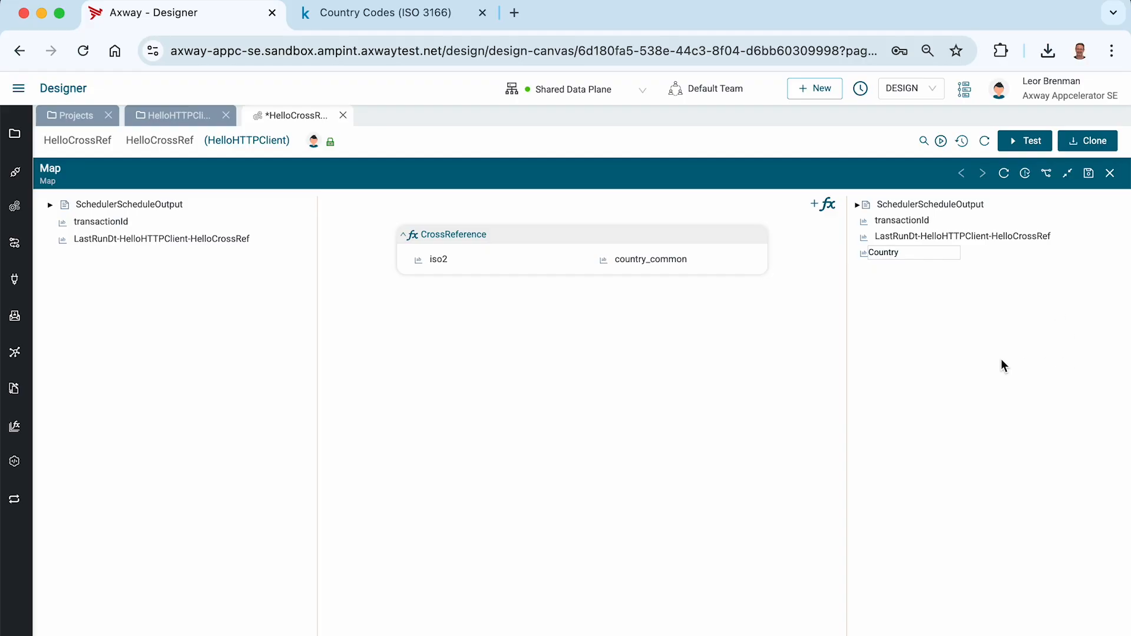
{"action": "key", "text": "Return"}
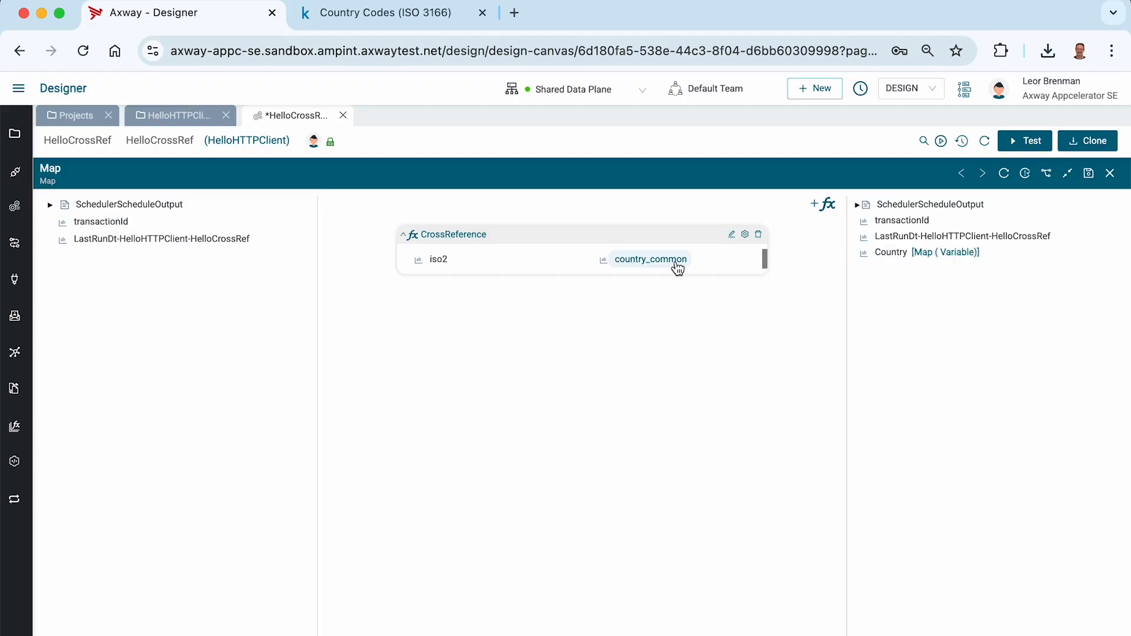
{"action": "left_click_drag", "start_coordinate": [674, 262], "coordinate": [894, 258]}
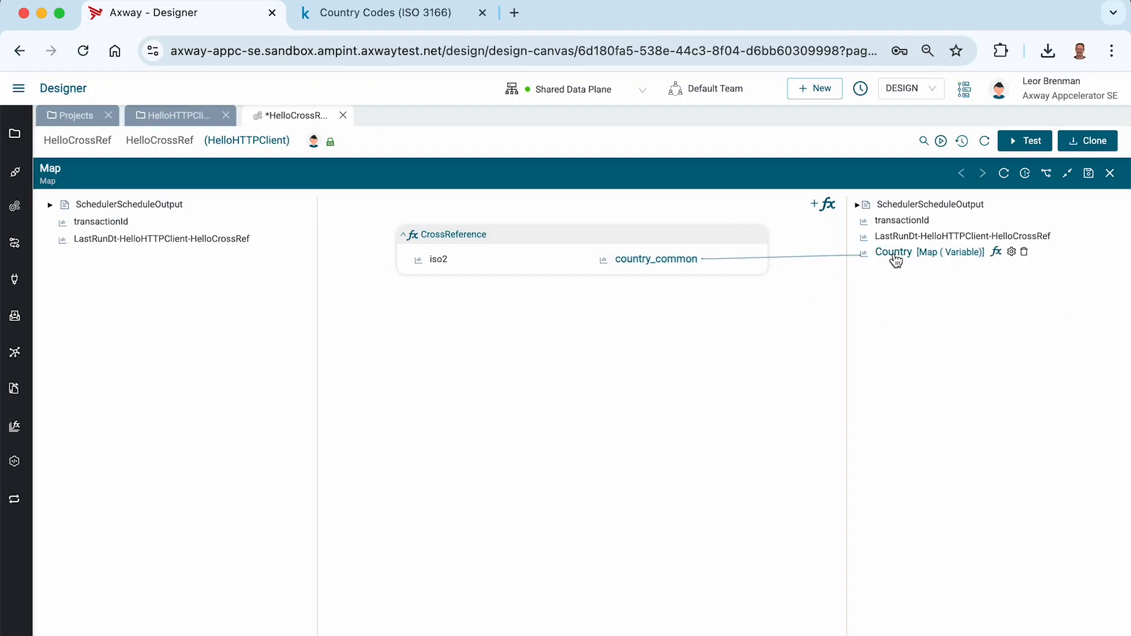
{"action": "left_click", "coordinate": [1089, 175]}
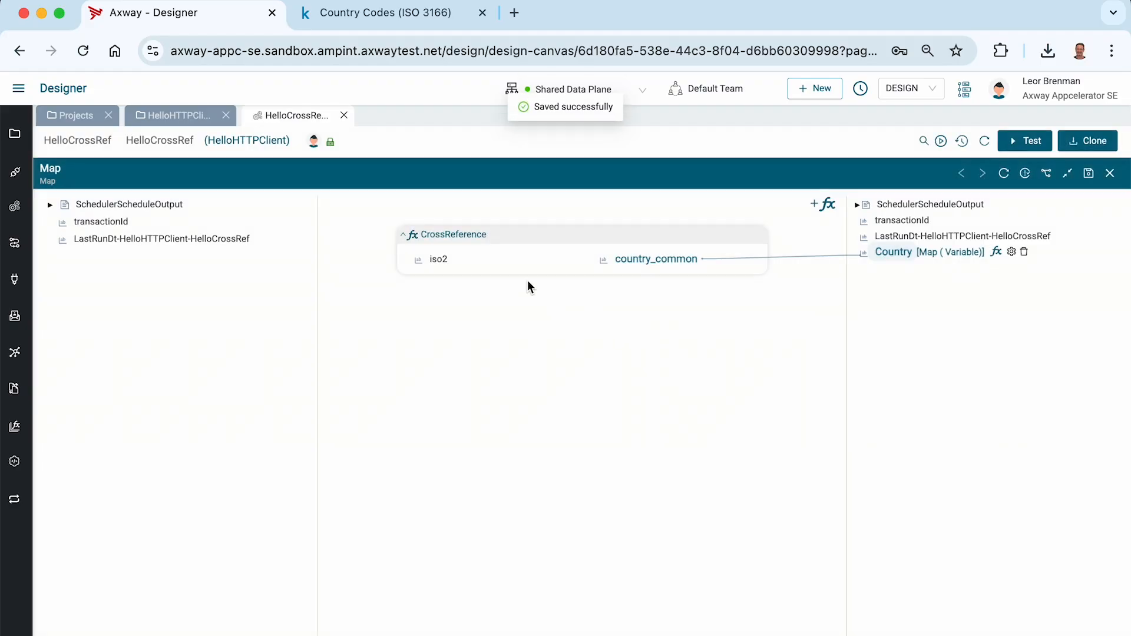
Set the CrossReference function's iso2 input to AF, checking the codes in the Kaggle country table, and save the map.
{"action": "left_click", "coordinate": [441, 266]}
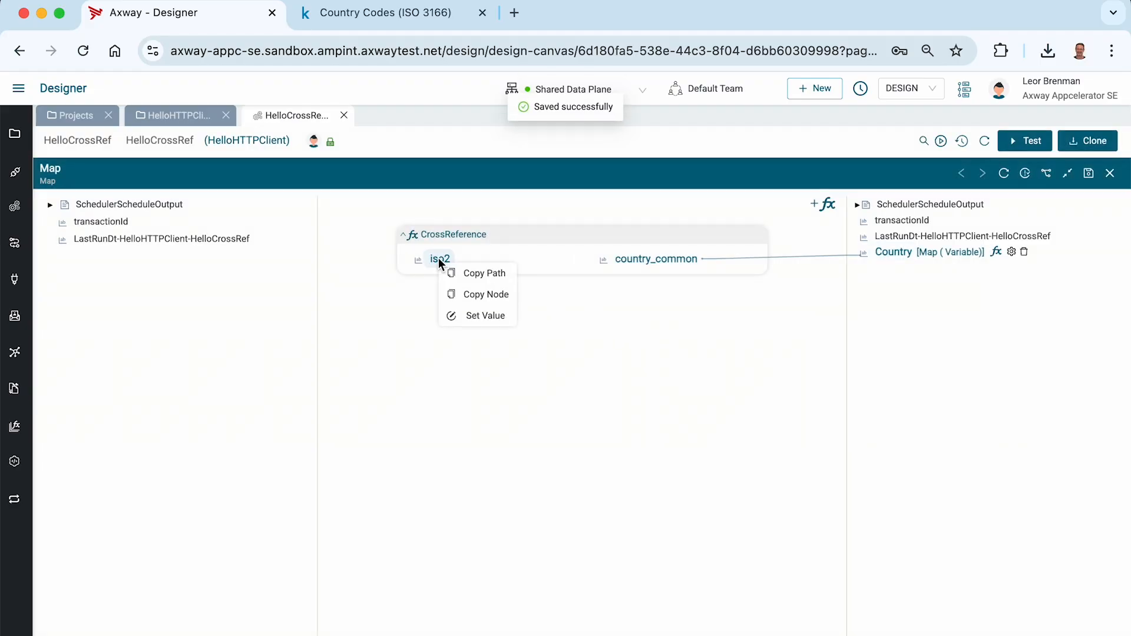
{"action": "left_click", "coordinate": [469, 313]}
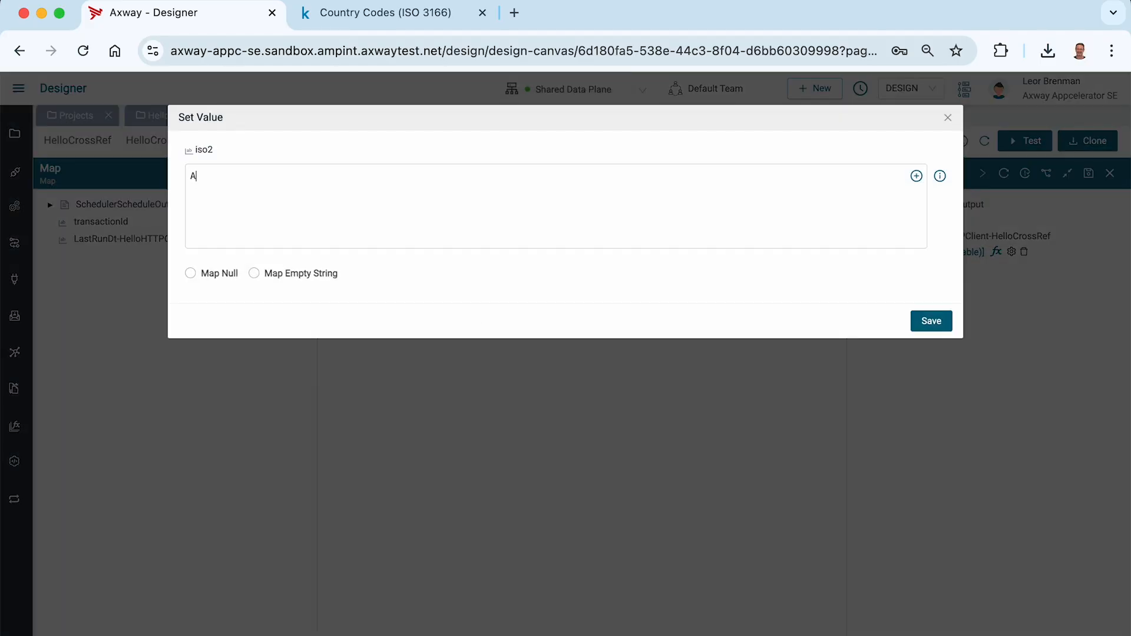
{"action": "left_click", "coordinate": [379, 14]}
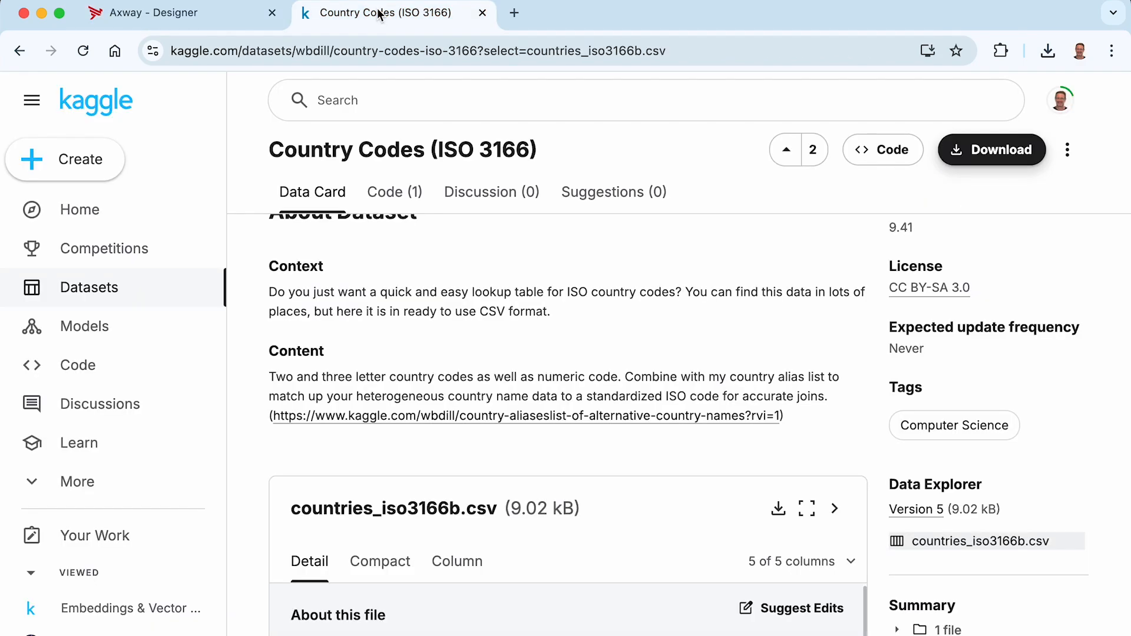
{"action": "scroll", "coordinate": [429, 381], "scroll_direction": "down", "scroll_amount": 5}
{"action": "scroll", "coordinate": [469, 472], "scroll_direction": "left", "scroll_amount": 5}
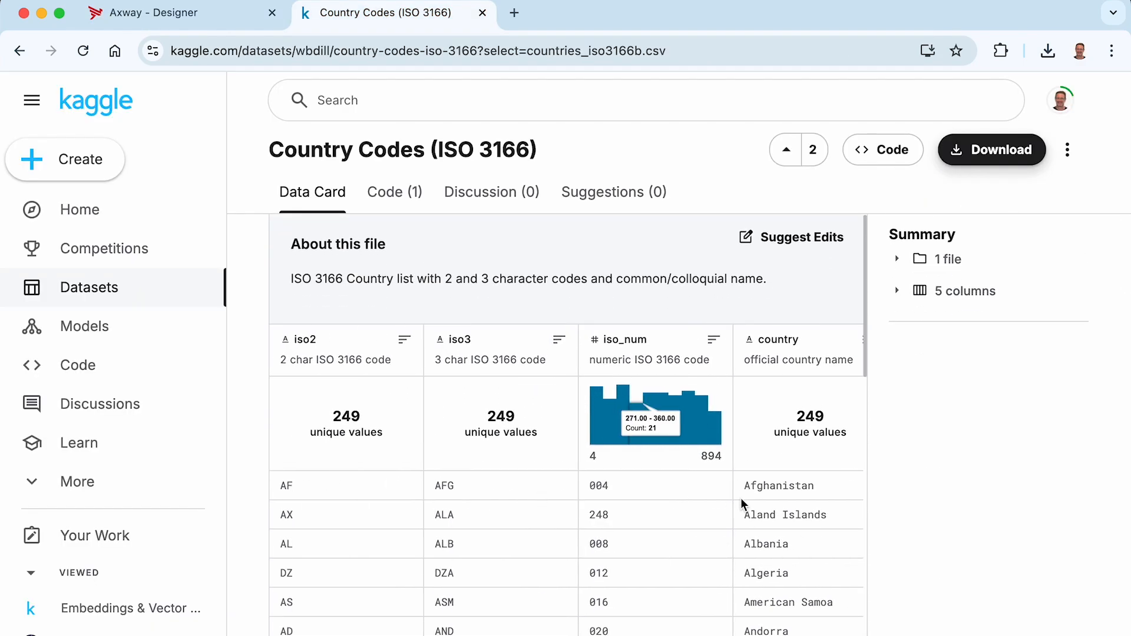
{"action": "scroll", "coordinate": [741, 497], "scroll_direction": "right", "scroll_amount": 3}
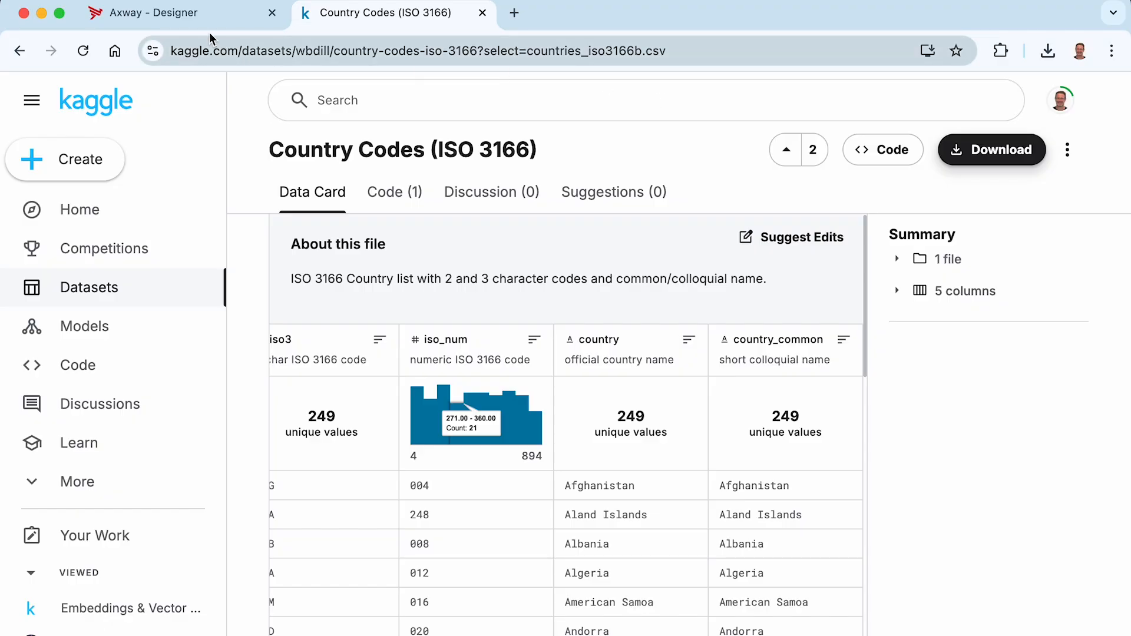
{"action": "left_click", "coordinate": [192, 18]}
{"action": "left_click", "coordinate": [919, 326]}
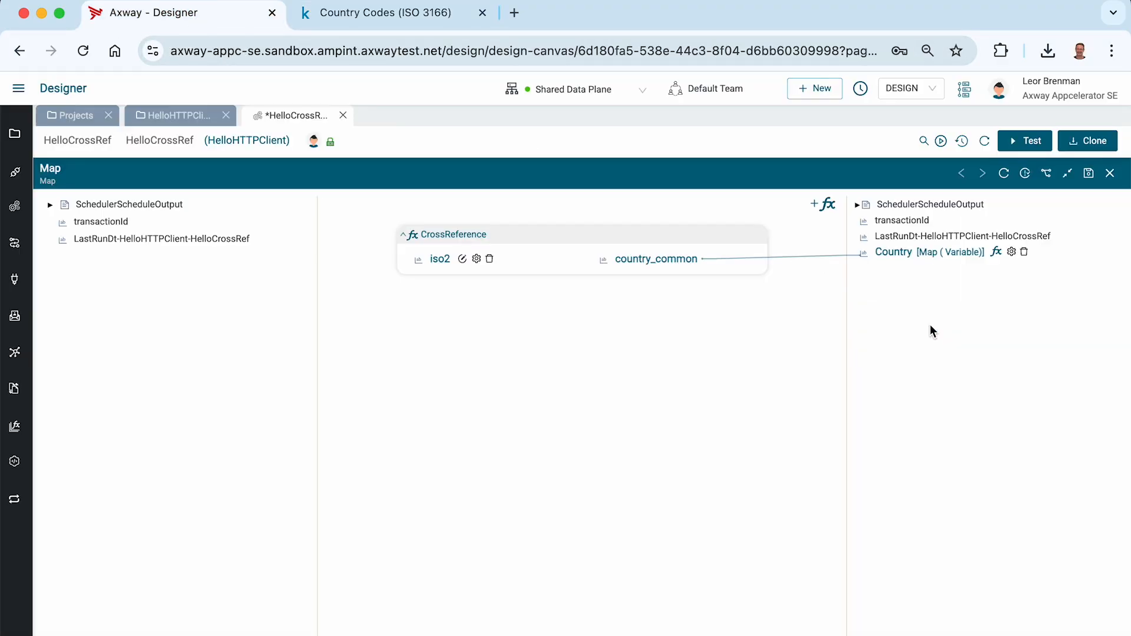
{"action": "left_click", "coordinate": [1094, 177]}
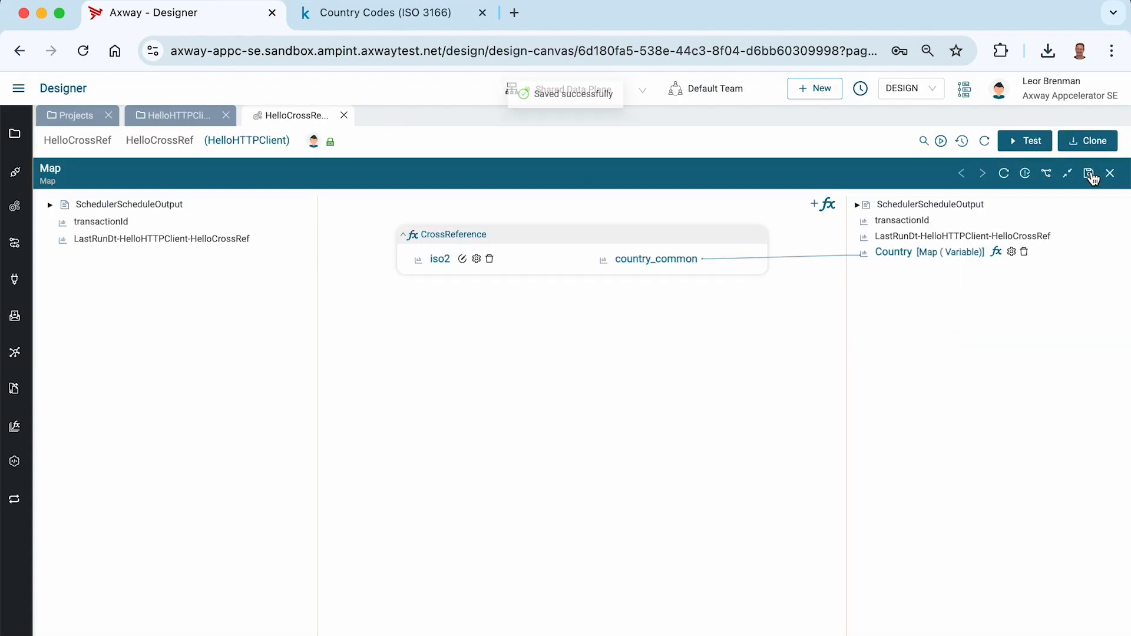
Test the HelloCrossRef integration and open the Map step's input and output data in the transaction monitor.
{"action": "left_click", "coordinate": [1037, 142]}
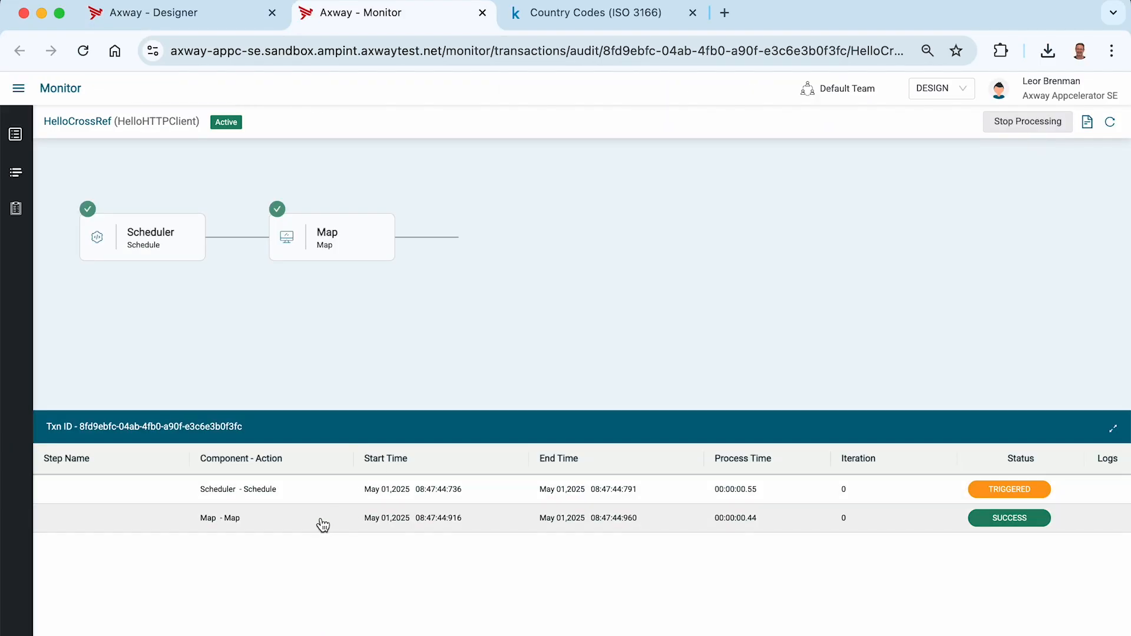
{"action": "left_click", "coordinate": [318, 522]}
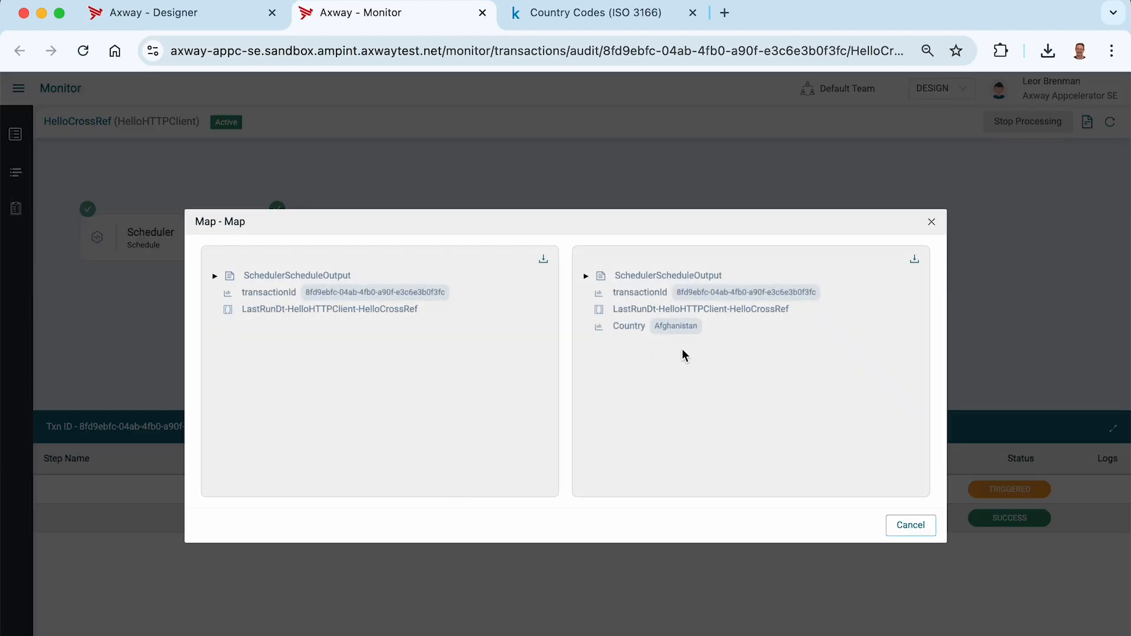